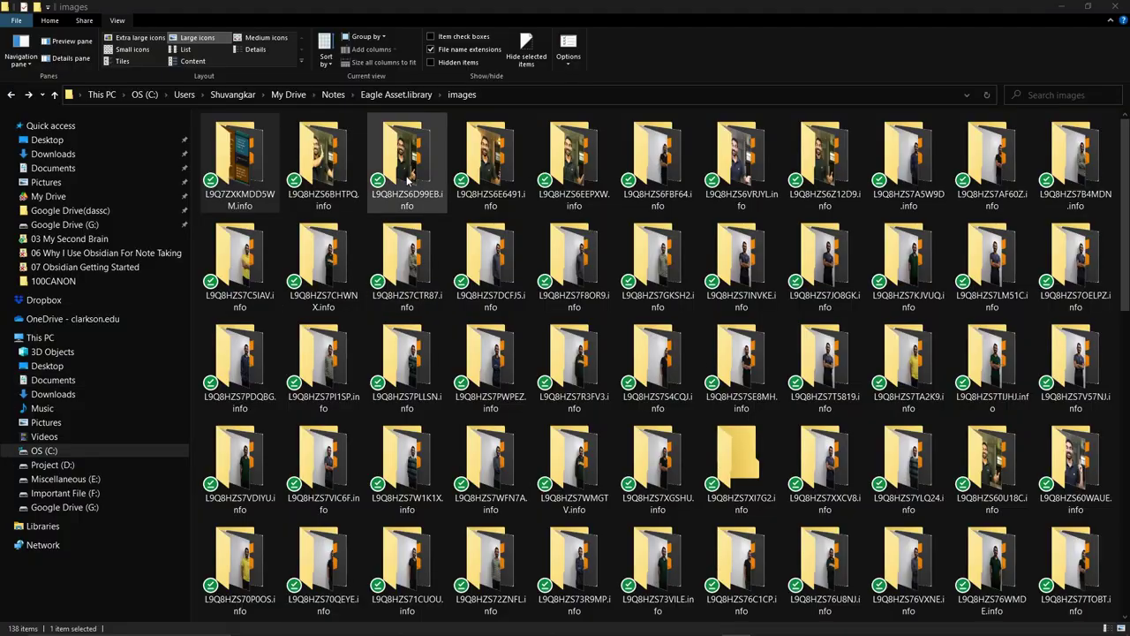
Show the graph view, then open Permanent Note through the quick switcher
scroll(407, 177, "up", 10)
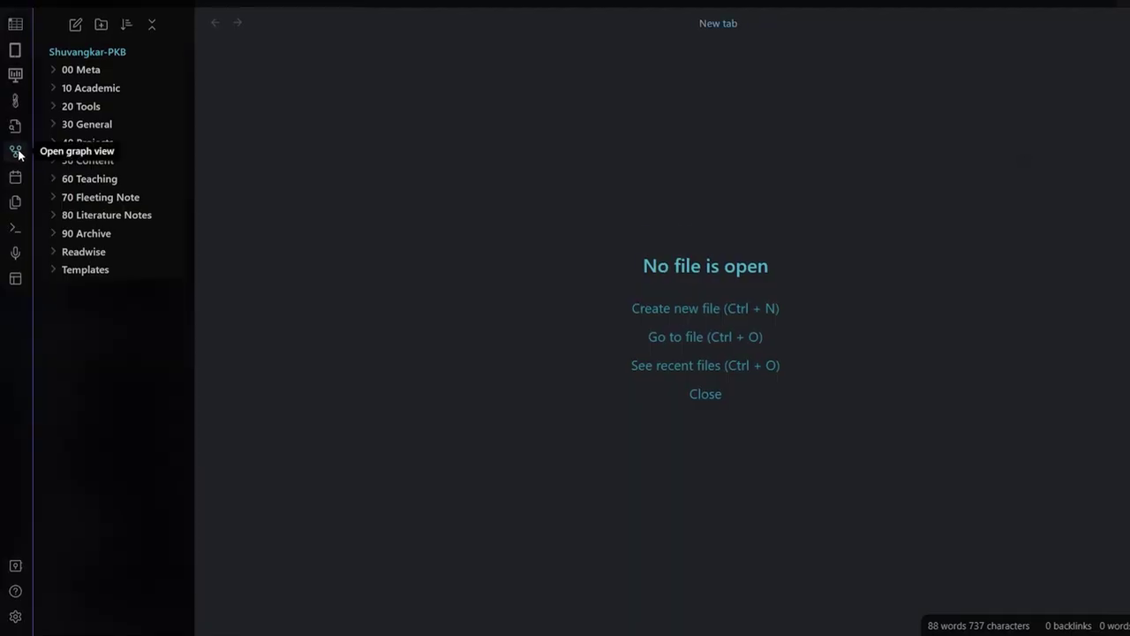
left_click(15, 153)
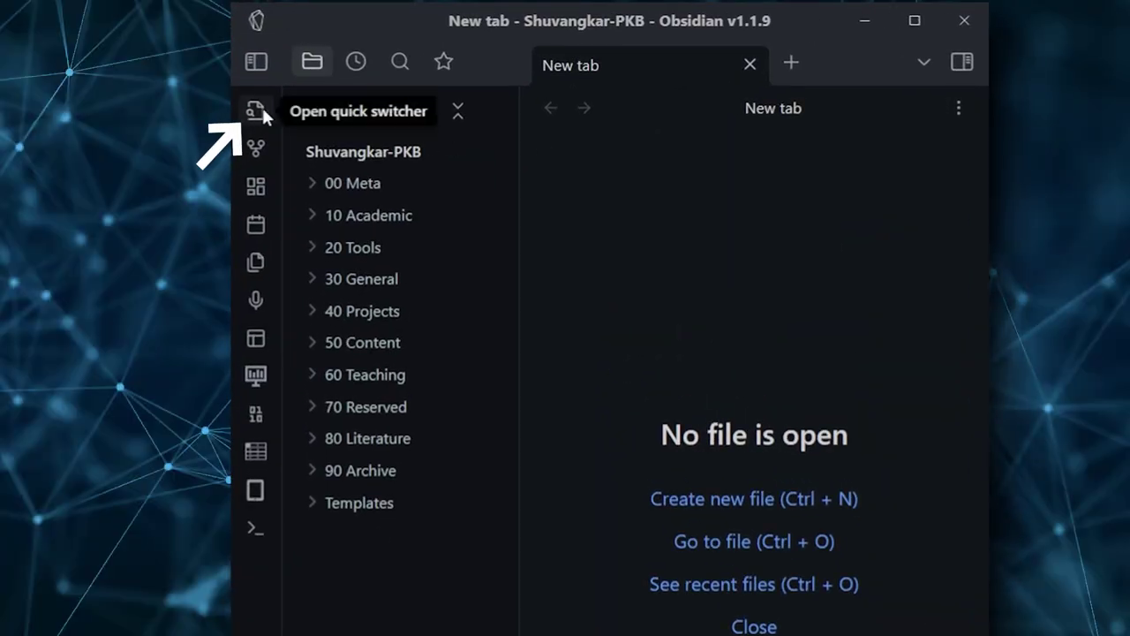
left_click(250, 111)
type("permanent note")
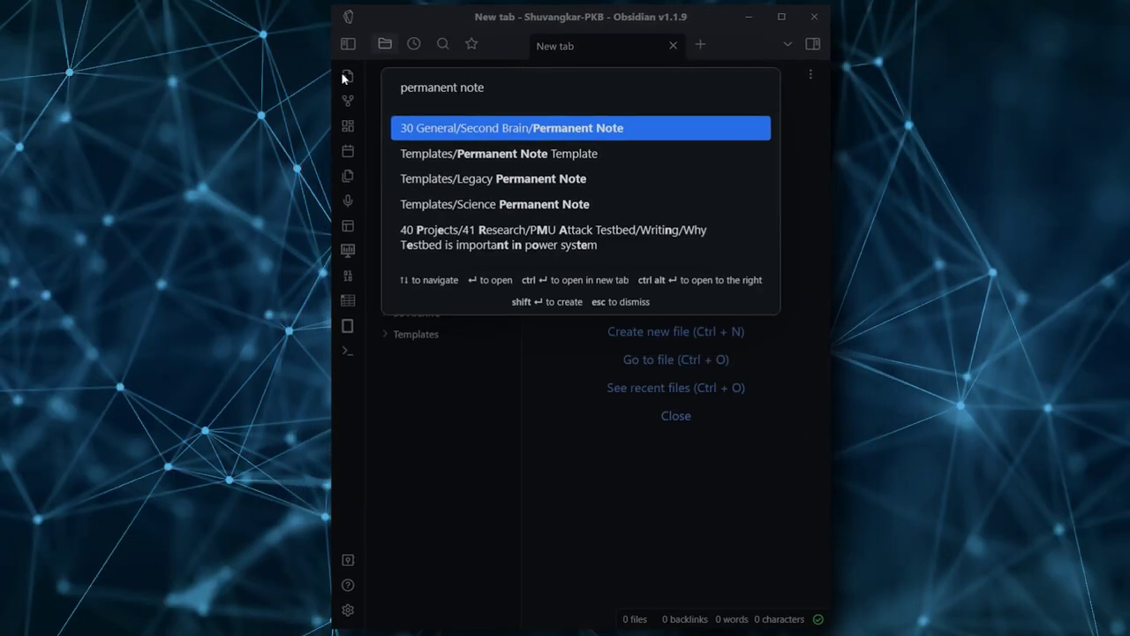
key("Return")
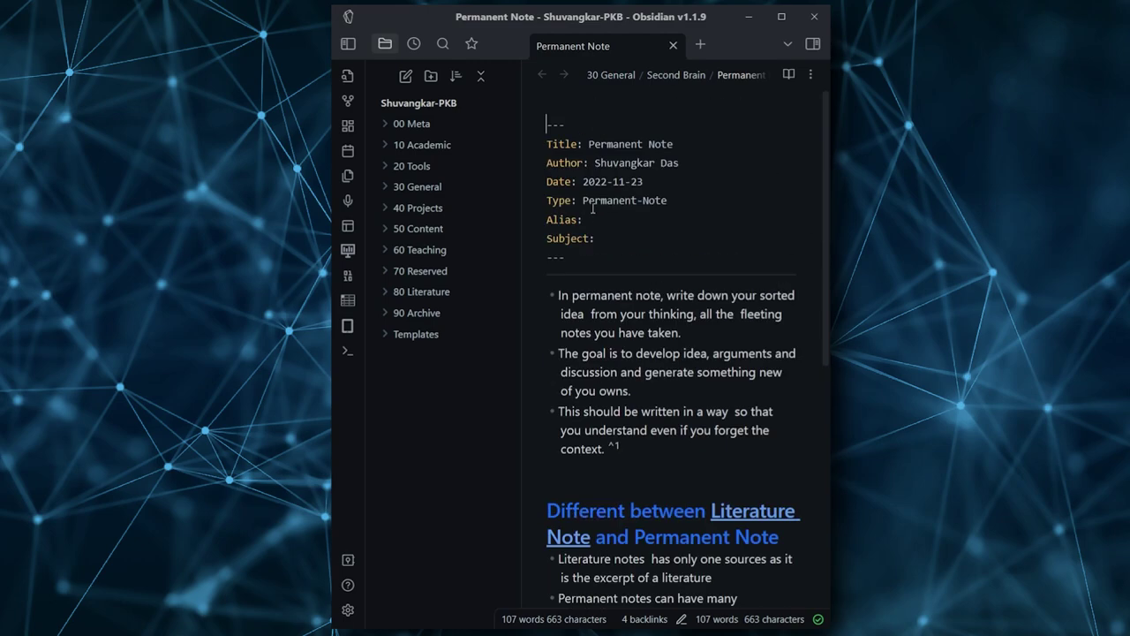
Open Literature Note in a new tab, then open Fleeting Note via Ctrl+O
key("ctrl+o")
type("literature note")
key("ctrl+Return")
key("ctrl+o")
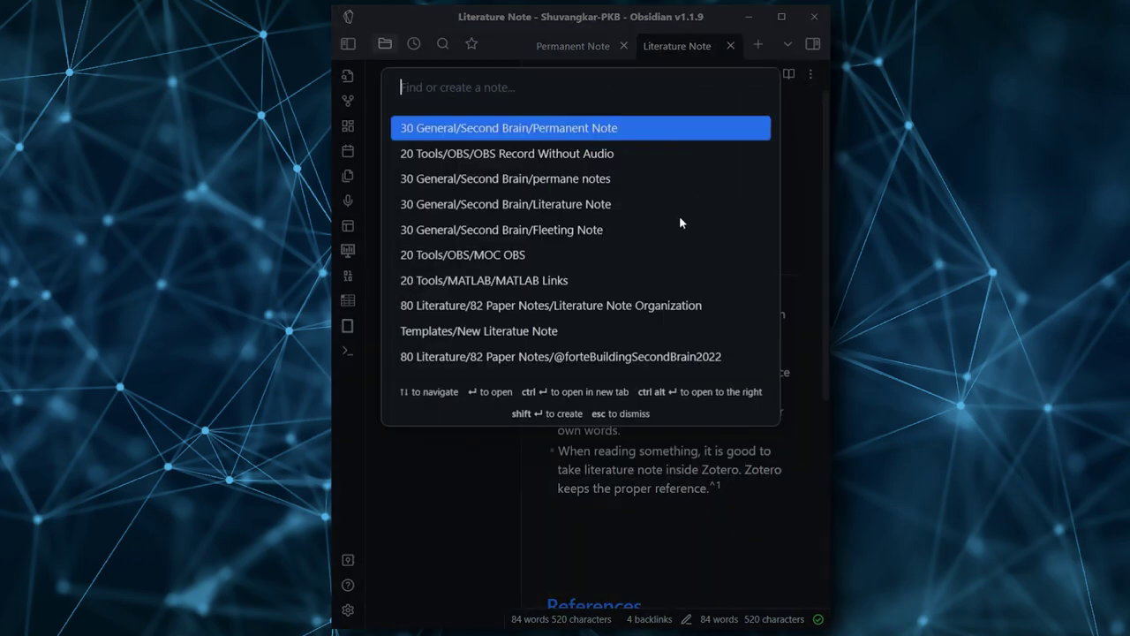
type("fleeting")
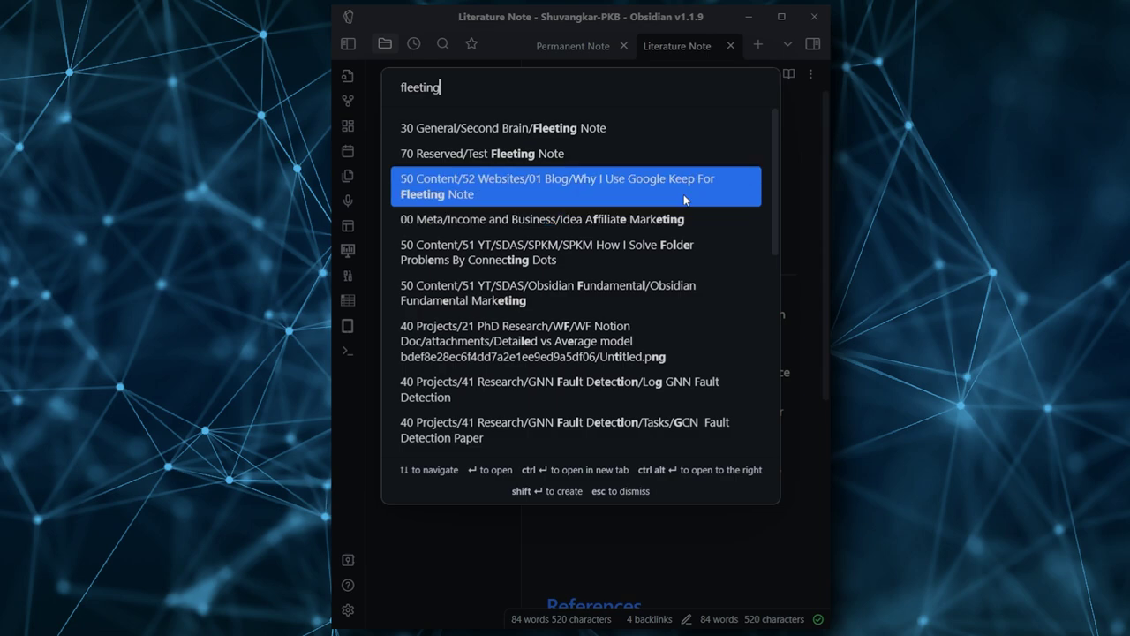
left_click(656, 126)
scroll(670, 241, "down", 3)
scroll(670, 241, "up", 3)
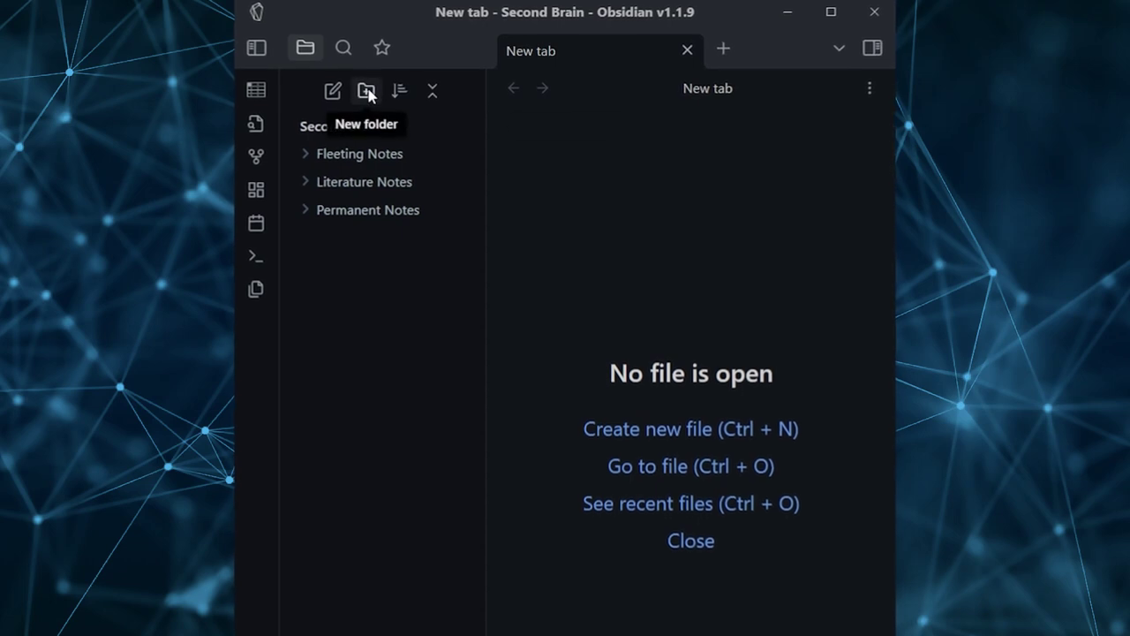
Create a Templates folder containing a new note titled 'Note Template'
left_click(364, 90)
type("Templates")
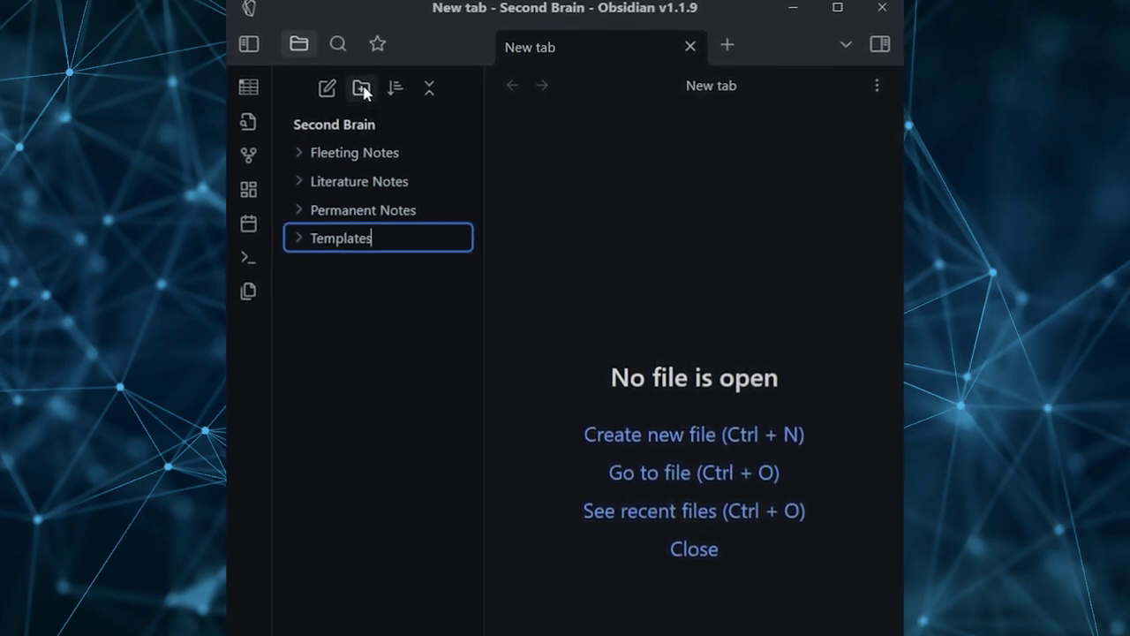
key("Return")
right_click(364, 238)
left_click(390, 264)
type("Note Template")
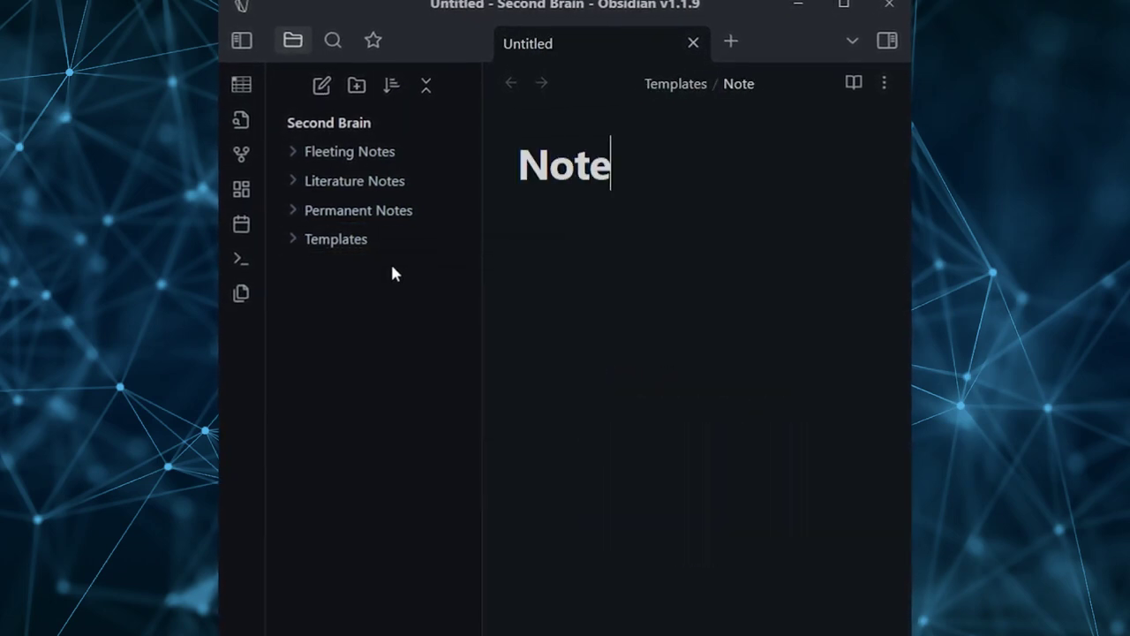
key("Return")
Fill the template with a Name line, 'Date: {{date}}', 'Time: {{time}}' and a References line
type("Name: Shuvangkar Das")
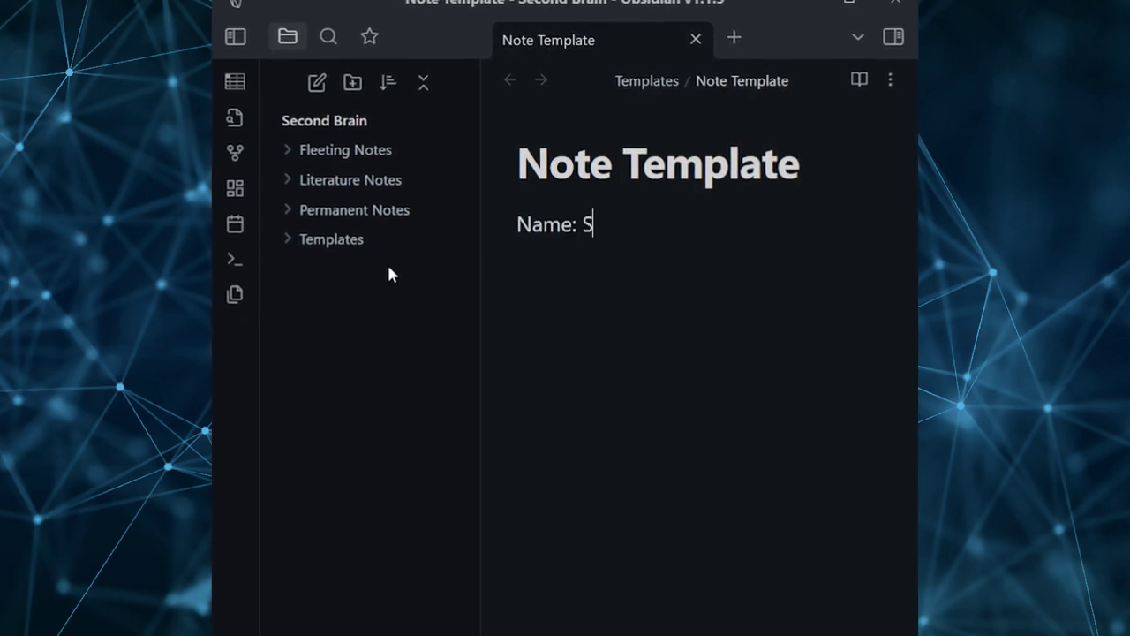
key("Return")
type("Date: {{date}}")
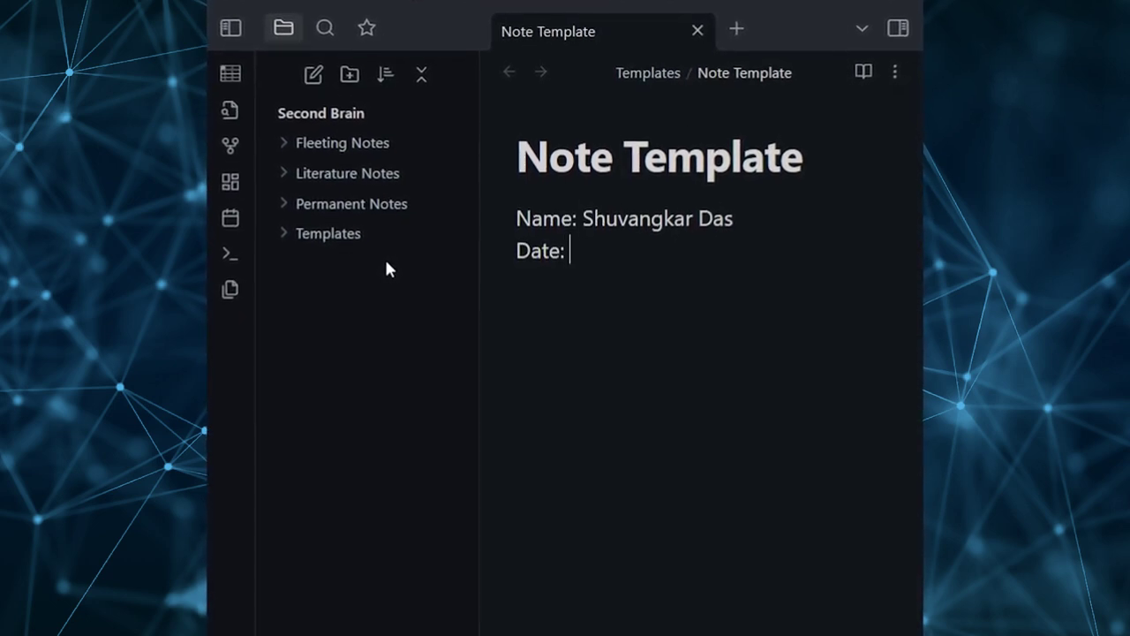
key("Return")
type("Time: {{time}}")
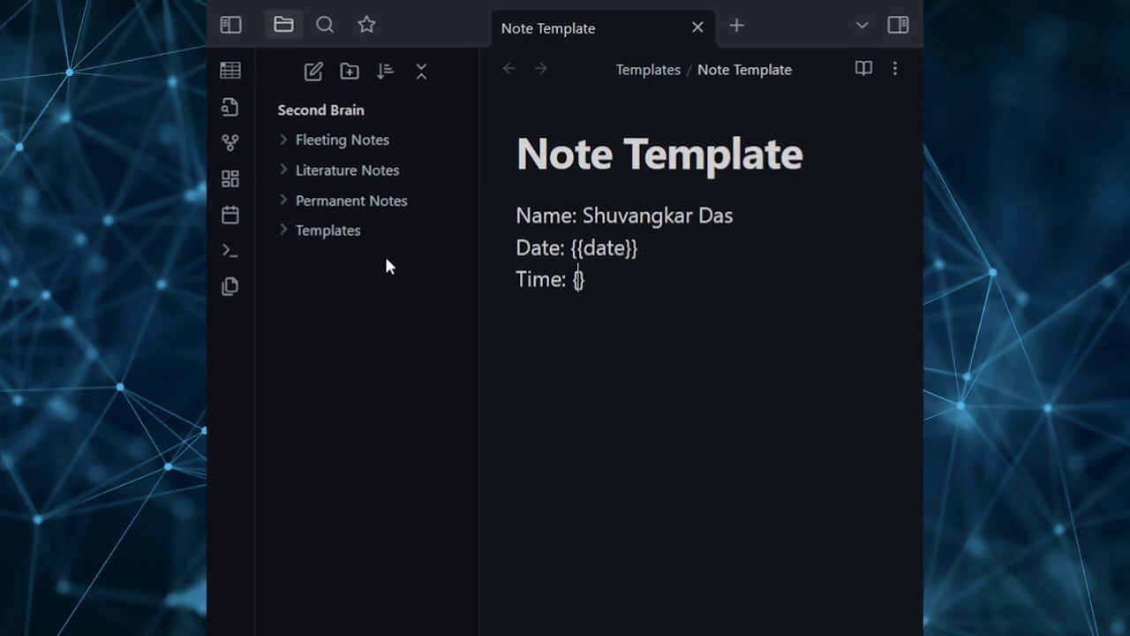
key("Return")
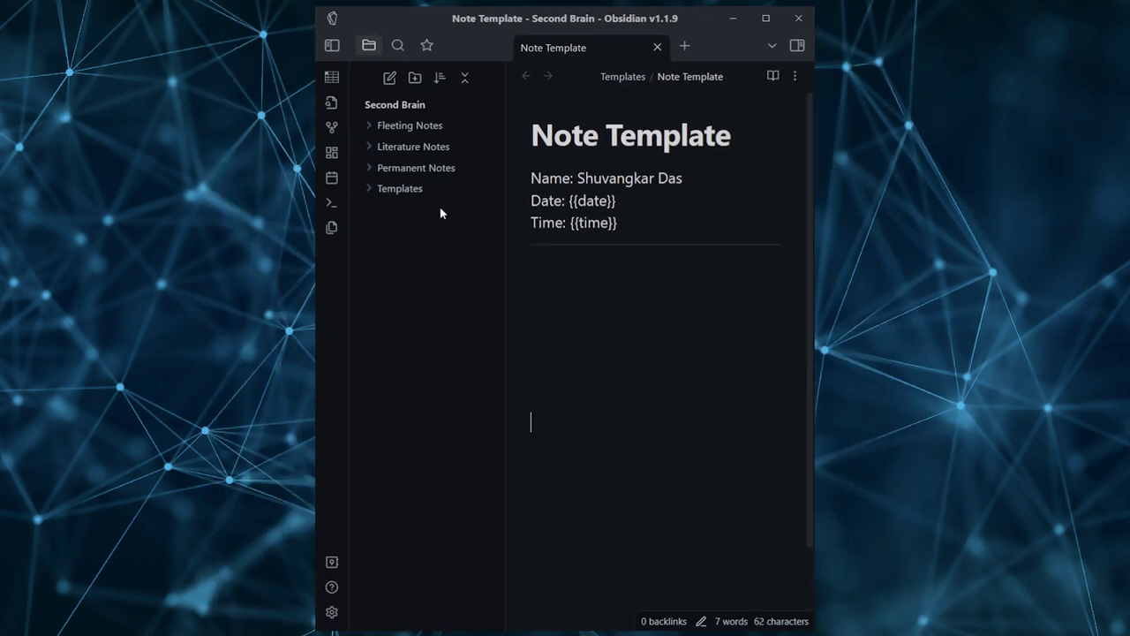
type("ferenc")
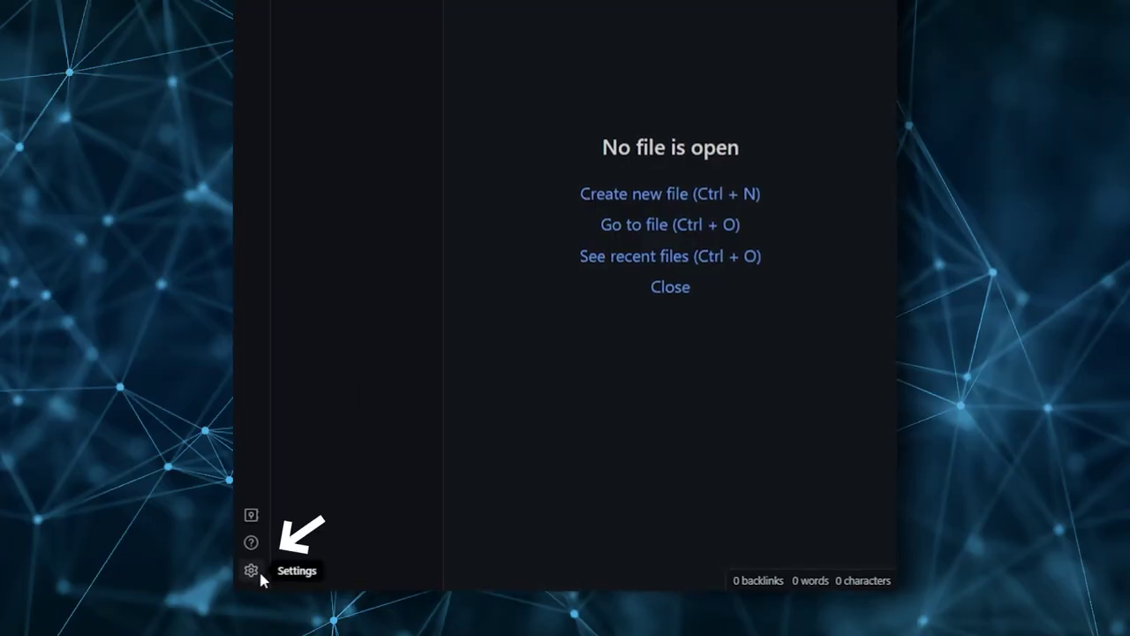
Enable the Templates core plugin and set its template folder location to Templates
left_click(258, 572)
left_click(351, 234)
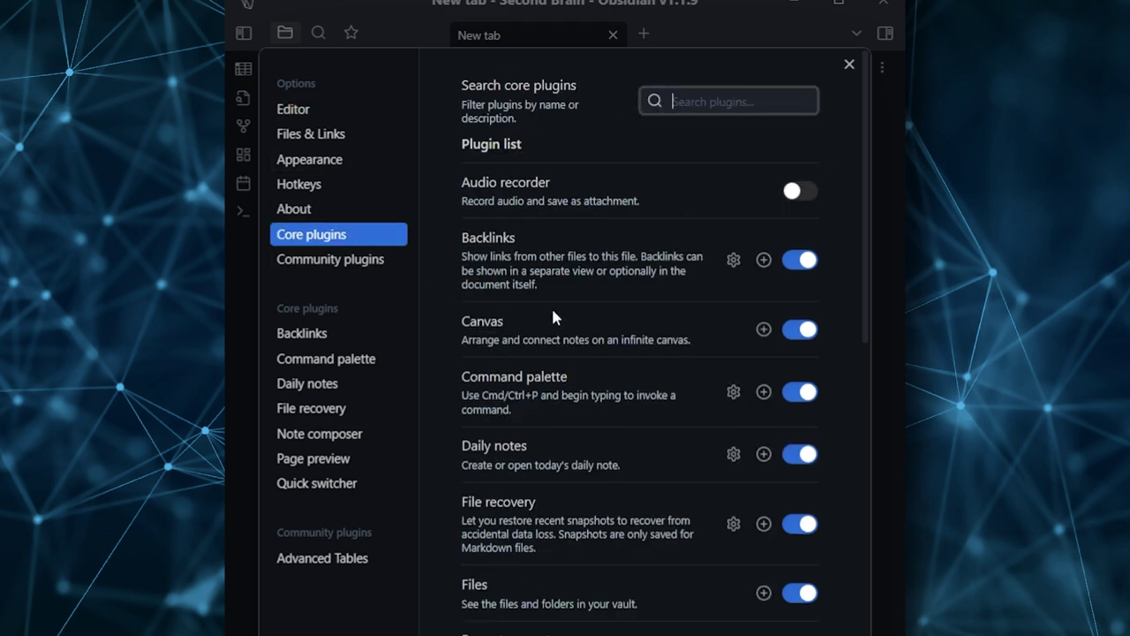
scroll(574, 292, "down", 10)
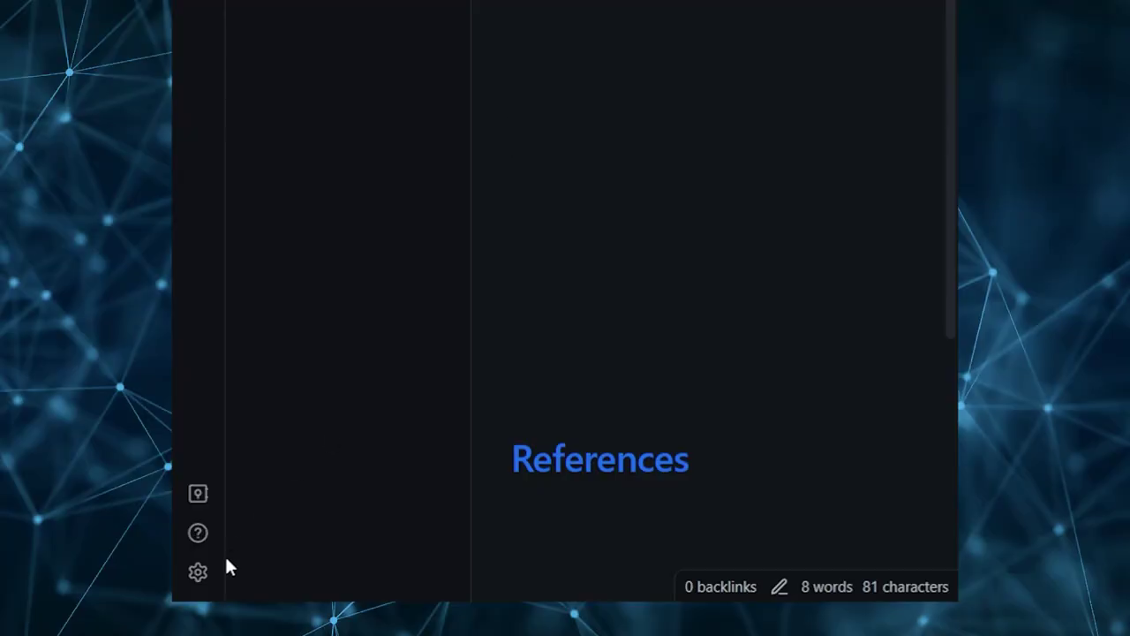
left_click(198, 572)
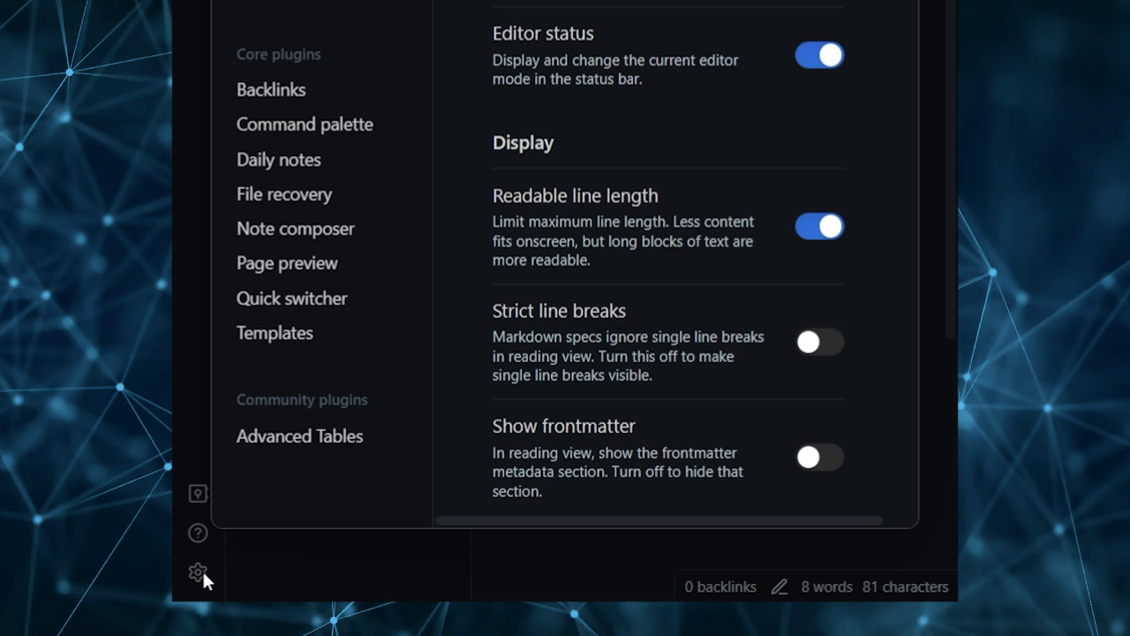
left_click(276, 334)
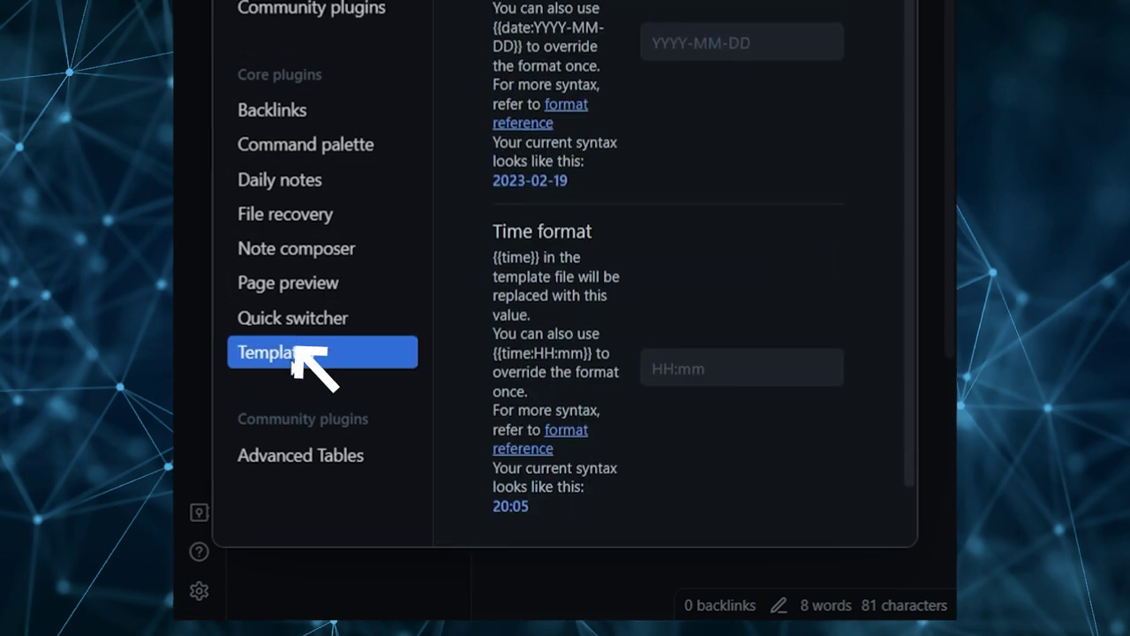
left_click(731, 132)
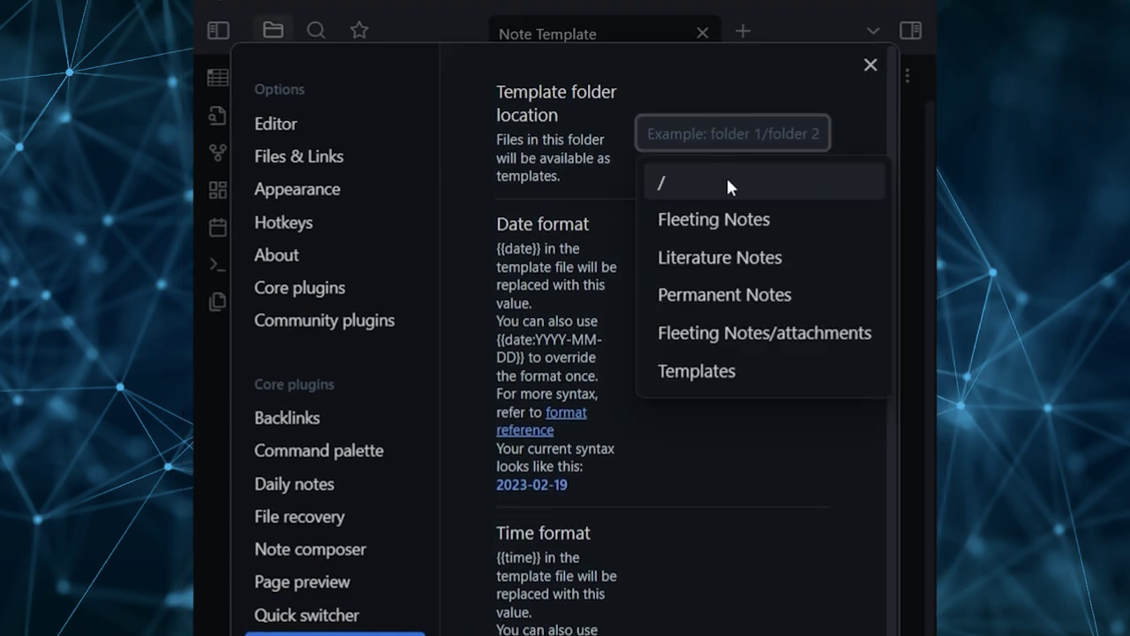
left_click(714, 369)
left_click(868, 65)
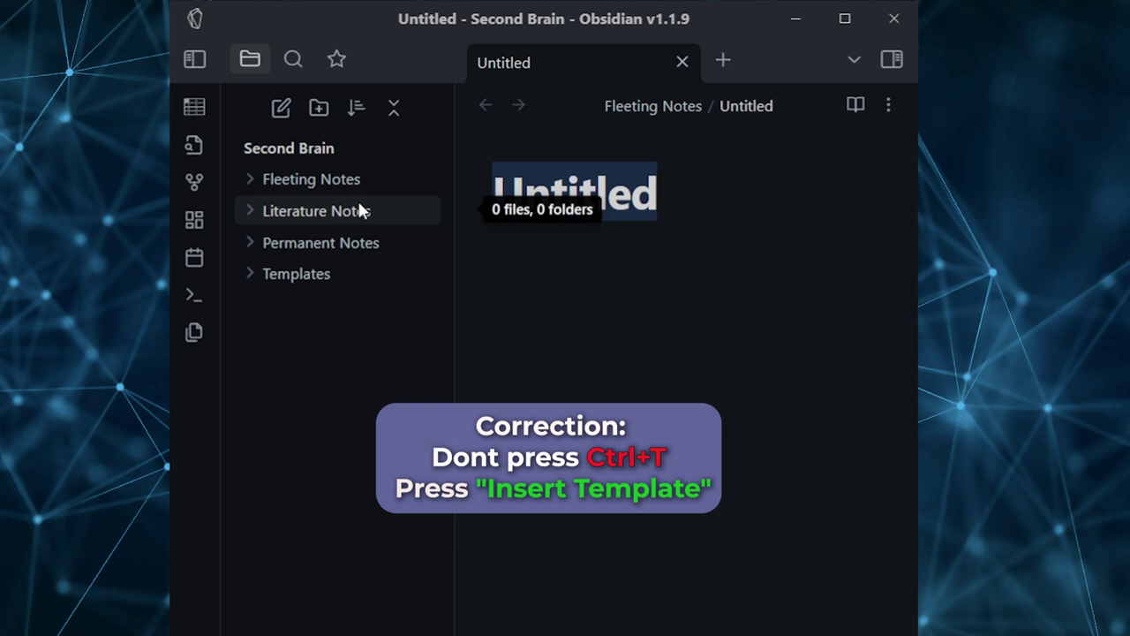
Title the new note 'Testing Template', insert the template, and begin typing 'This'
type("Testing Template")
key("Return")
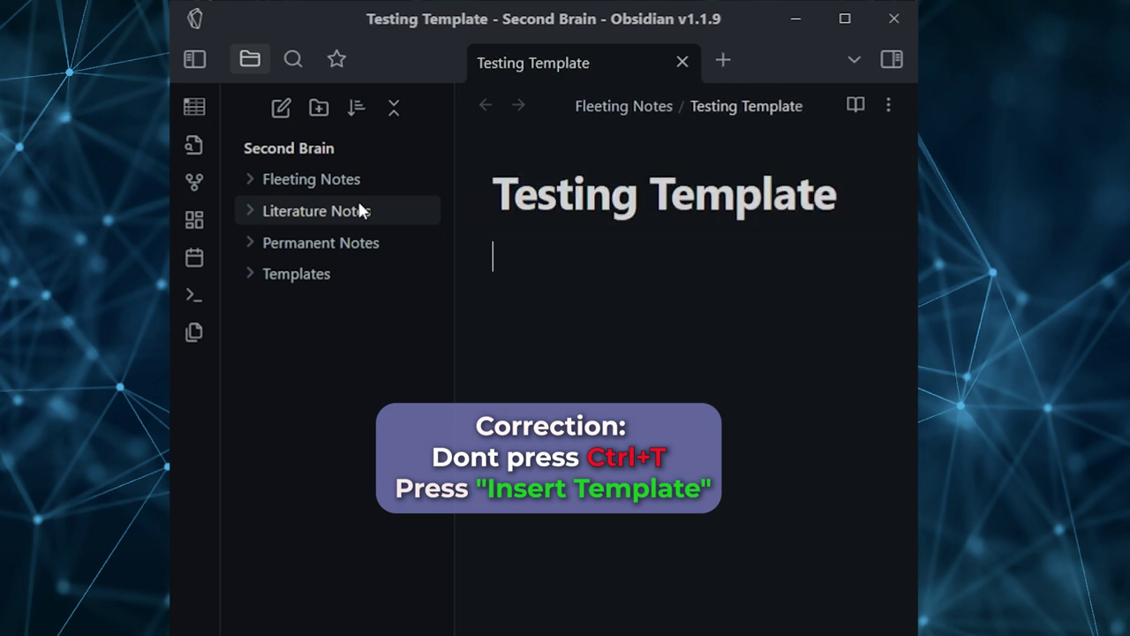
left_click(194, 332)
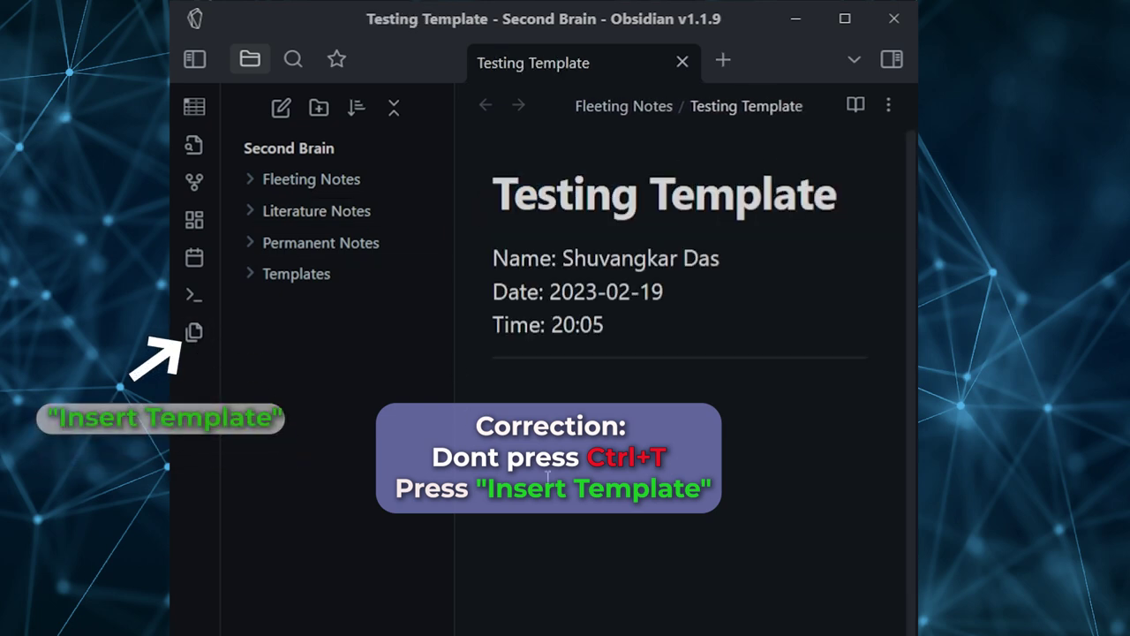
type("This")
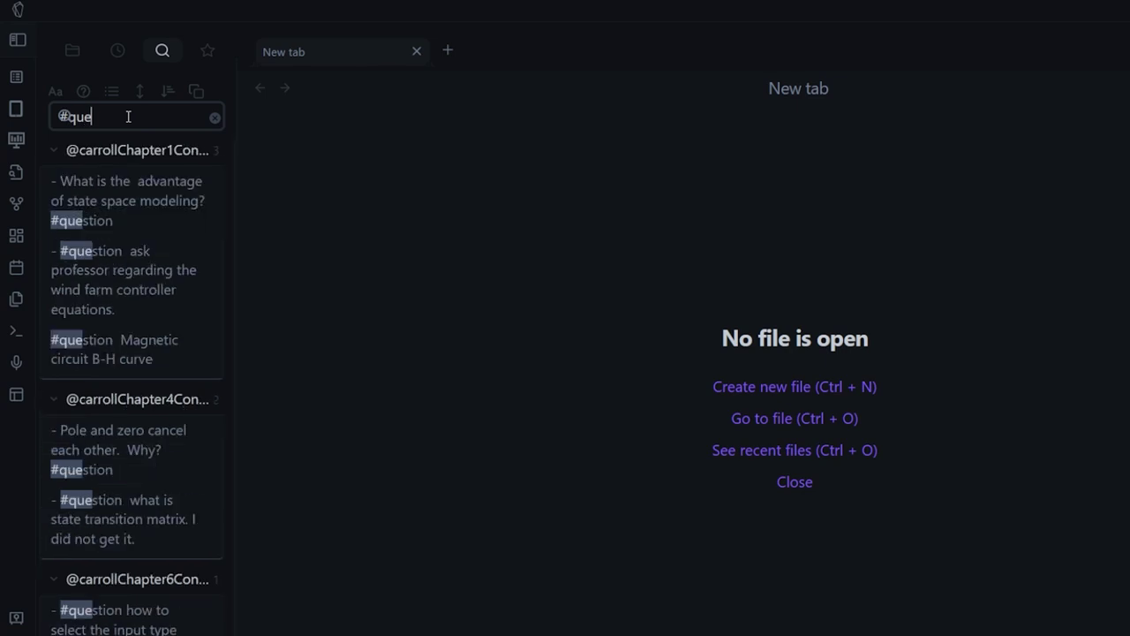
Open the #question matches, including the B-H curve and chapter 4 pole-zero cancellation questions
left_click(145, 207)
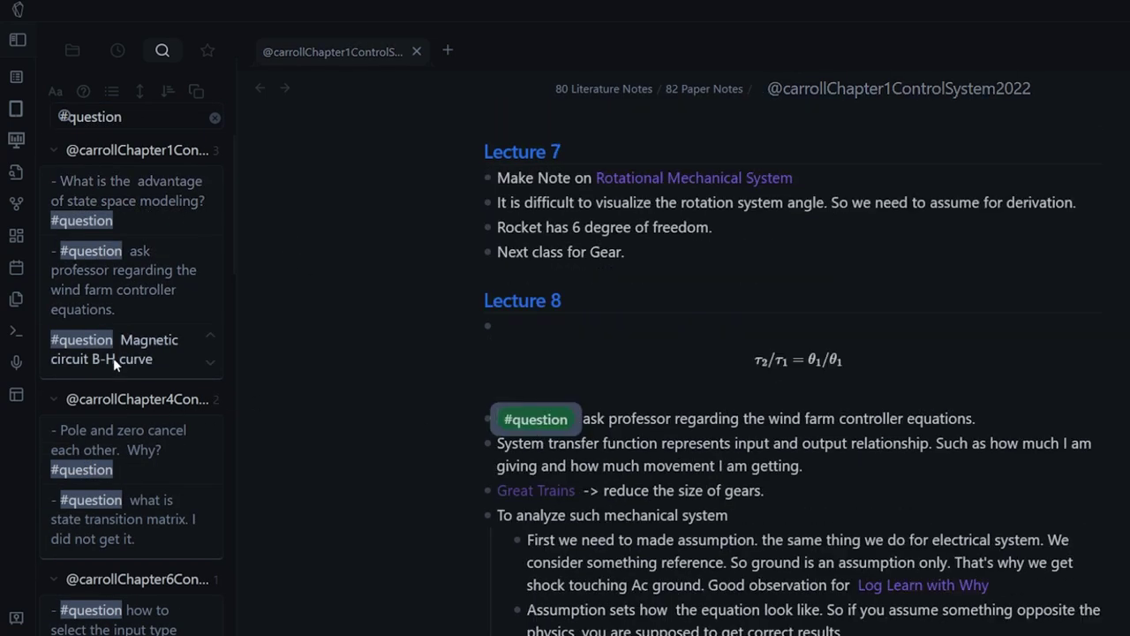
left_click(113, 357)
left_click(110, 460)
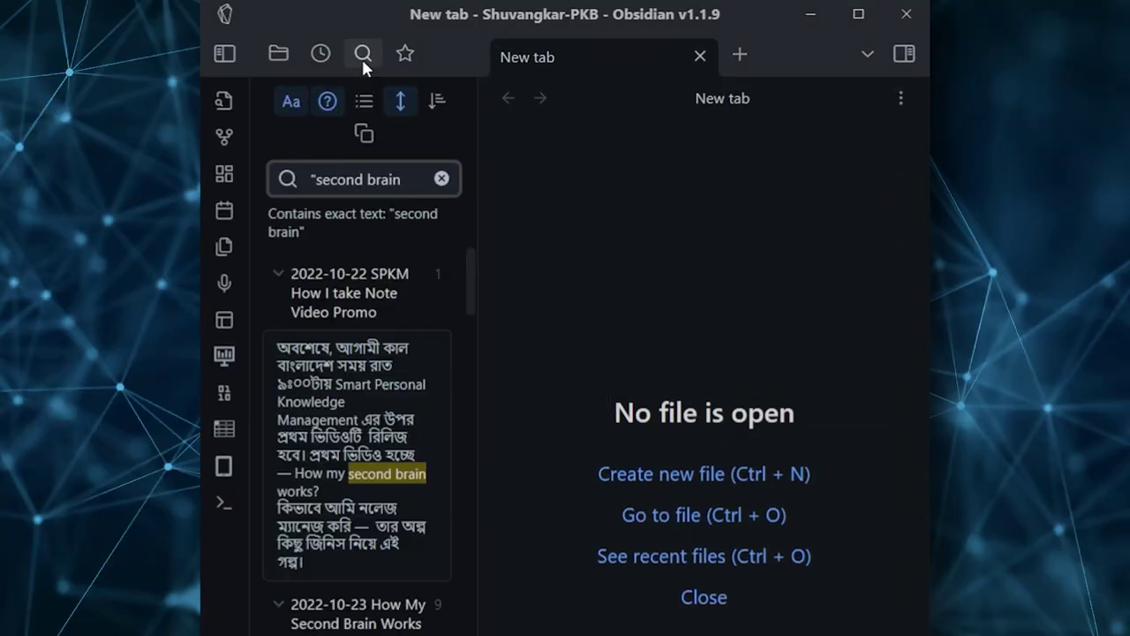
Step through the exact "second brain" matches, from How My Second Brain Works to Why Obsidian
scroll(397, 457, "down", 3)
left_click(390, 471)
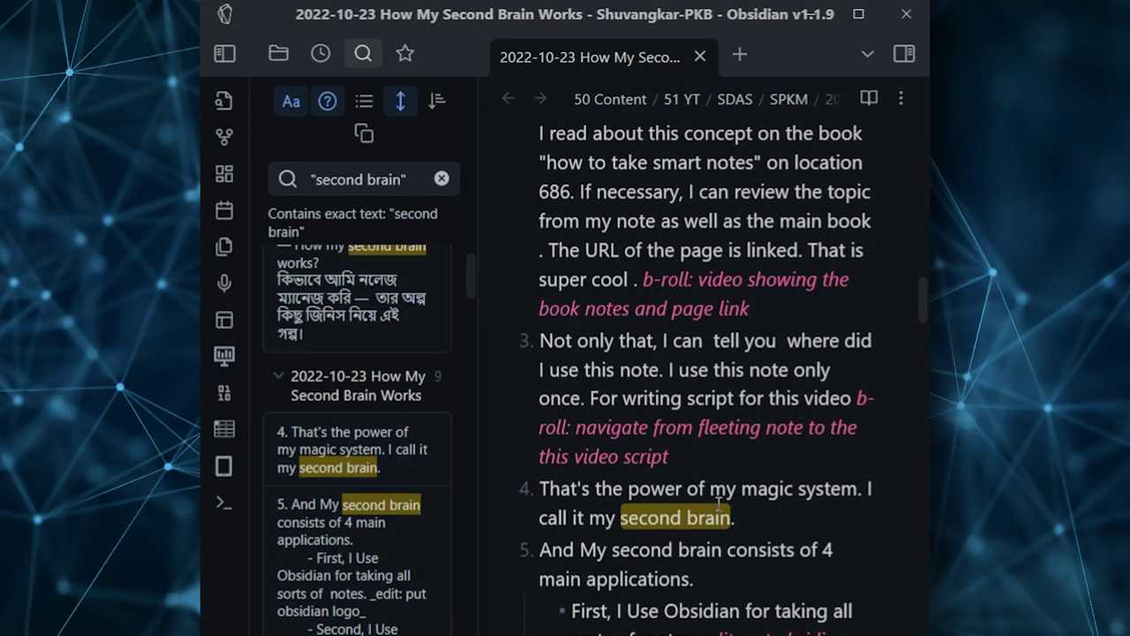
left_click(361, 598)
scroll(358, 600, "down", 3)
left_click(356, 599)
scroll(355, 590, "down", 6)
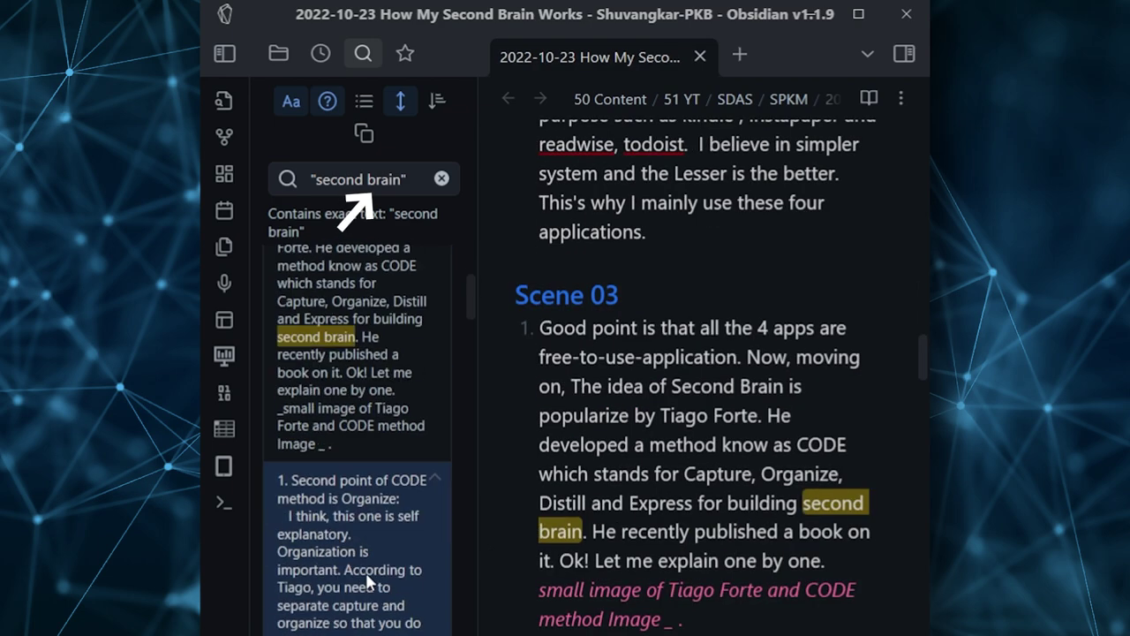
left_click(369, 578)
scroll(366, 565, "down", 3)
left_click(362, 543)
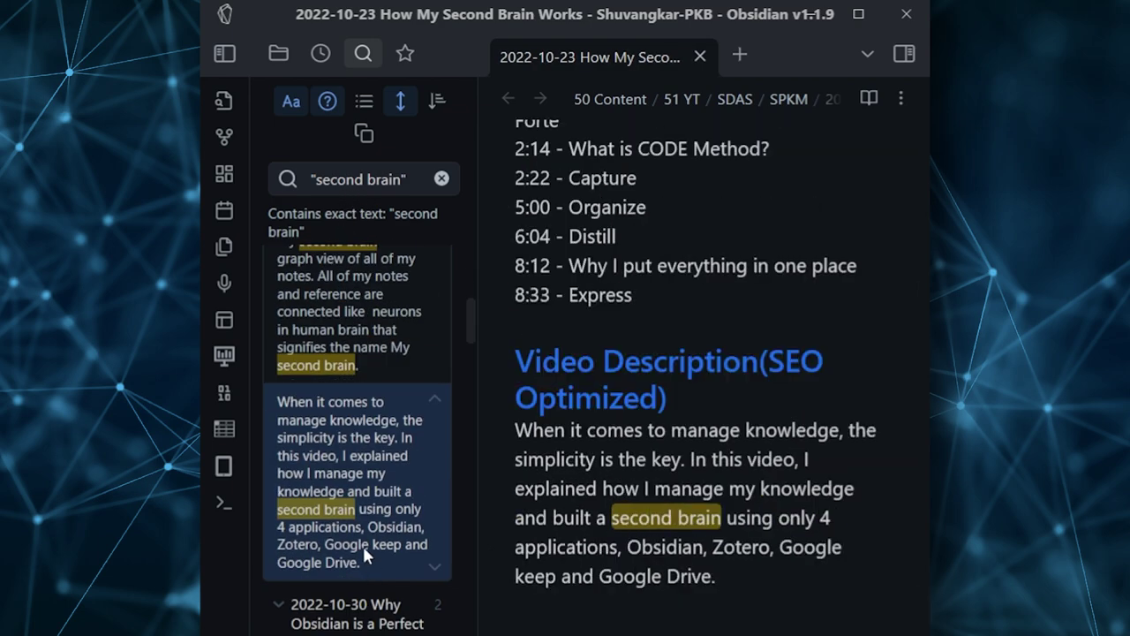
scroll(362, 543, "down", 3)
left_click(373, 516)
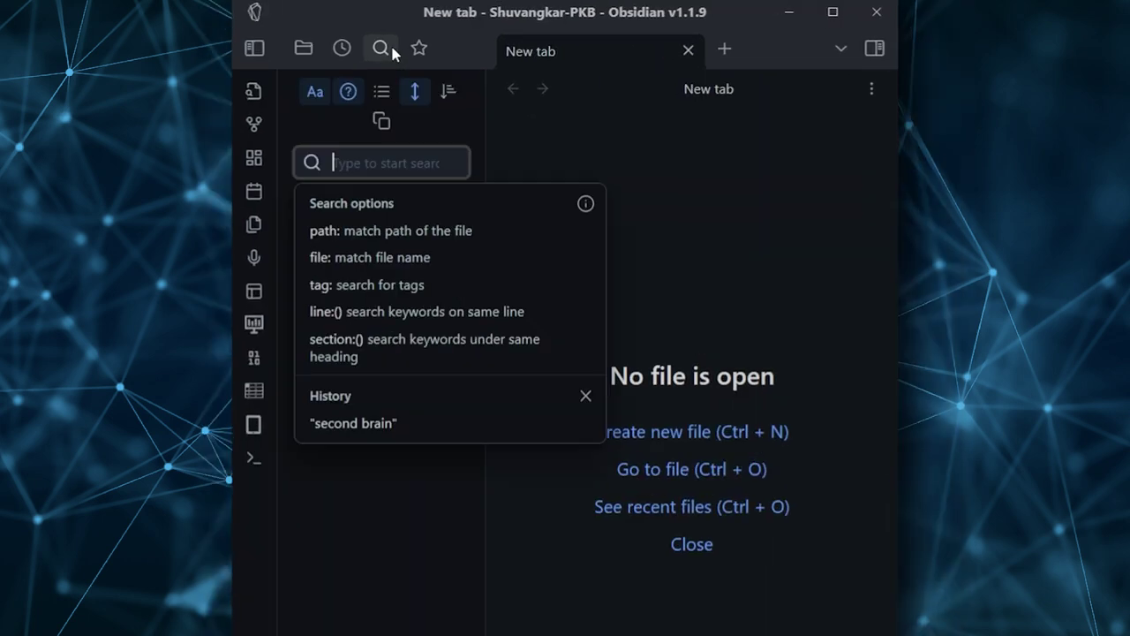
Search second brain without quotes and jump through matches in How My Second Brain Works
type("second brain")
left_click(416, 475)
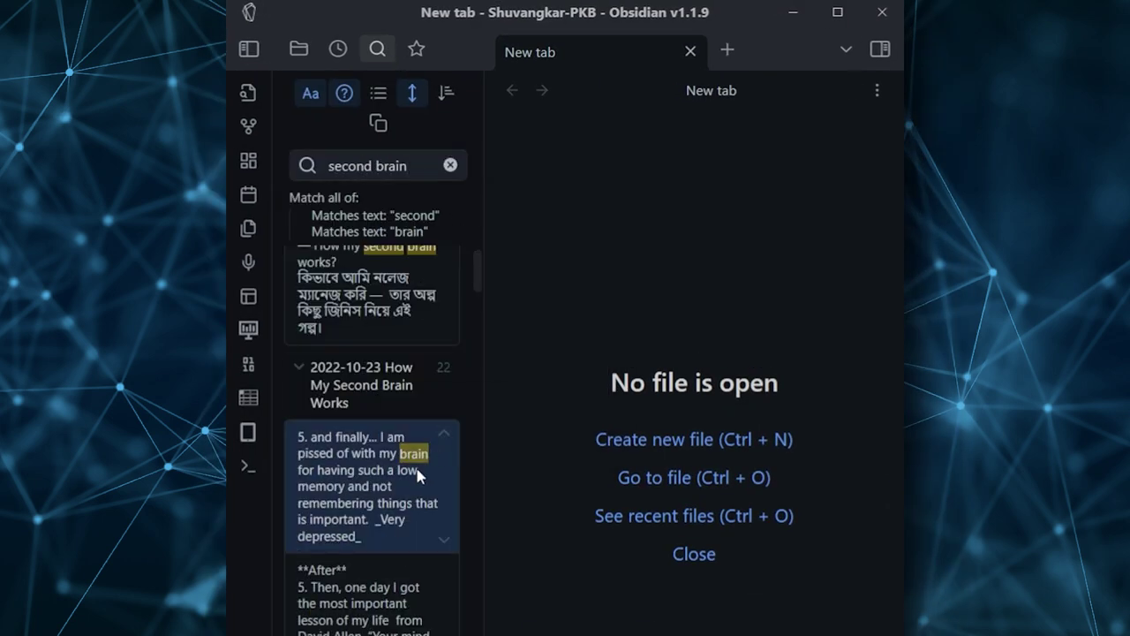
scroll(417, 475, "down", 8)
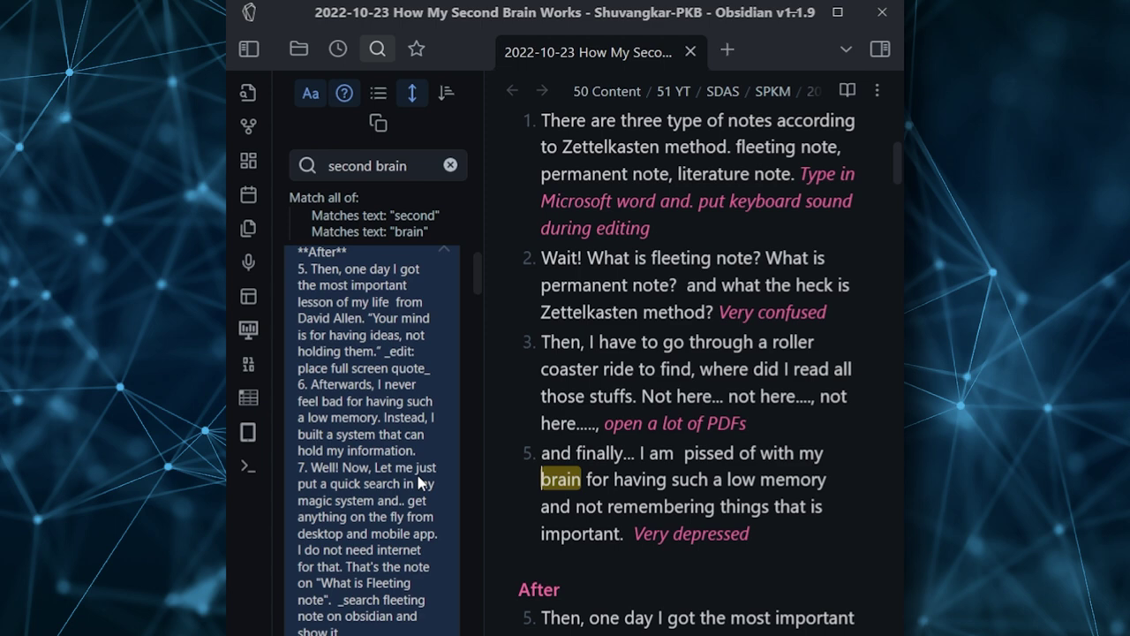
left_click(401, 474)
scroll(402, 474, "down", 5)
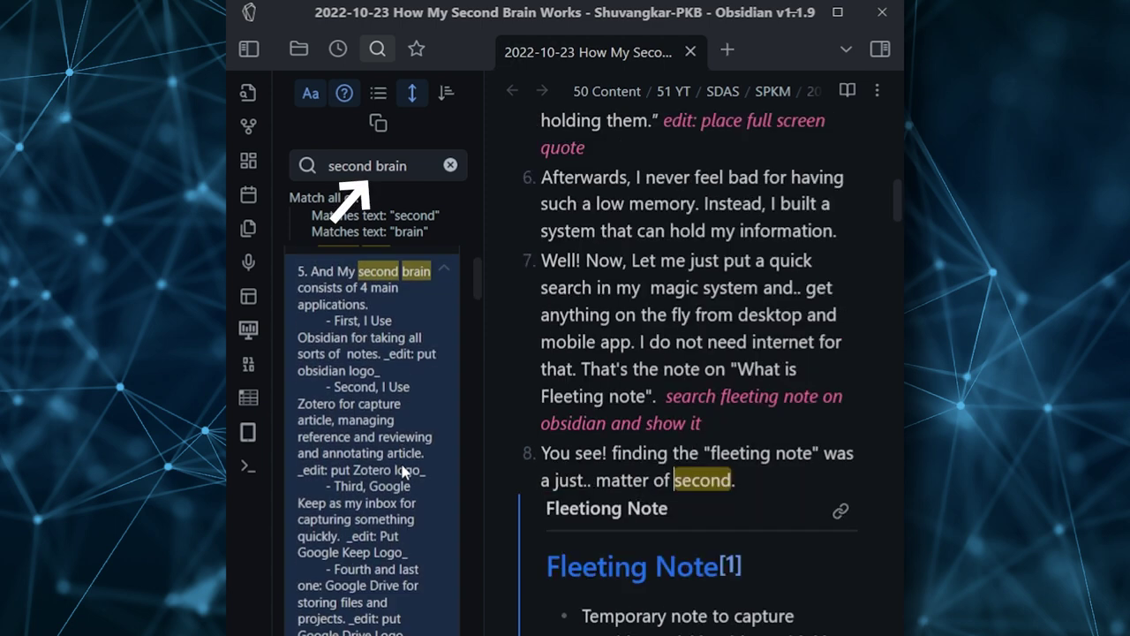
left_click(400, 472)
scroll(400, 472, "down", 5)
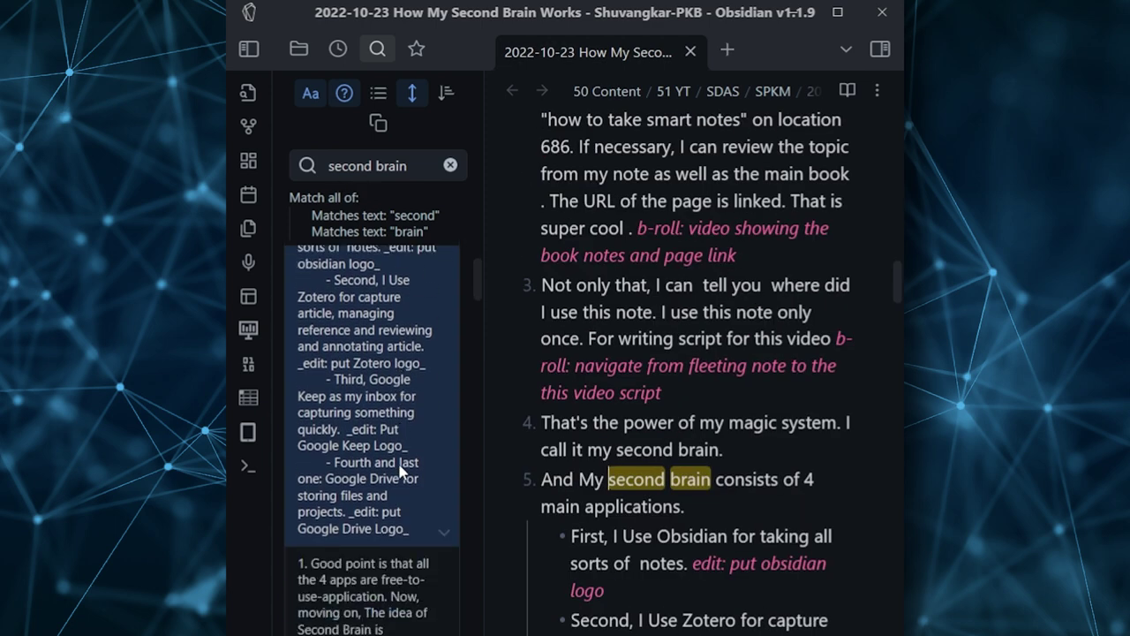
left_click(401, 472)
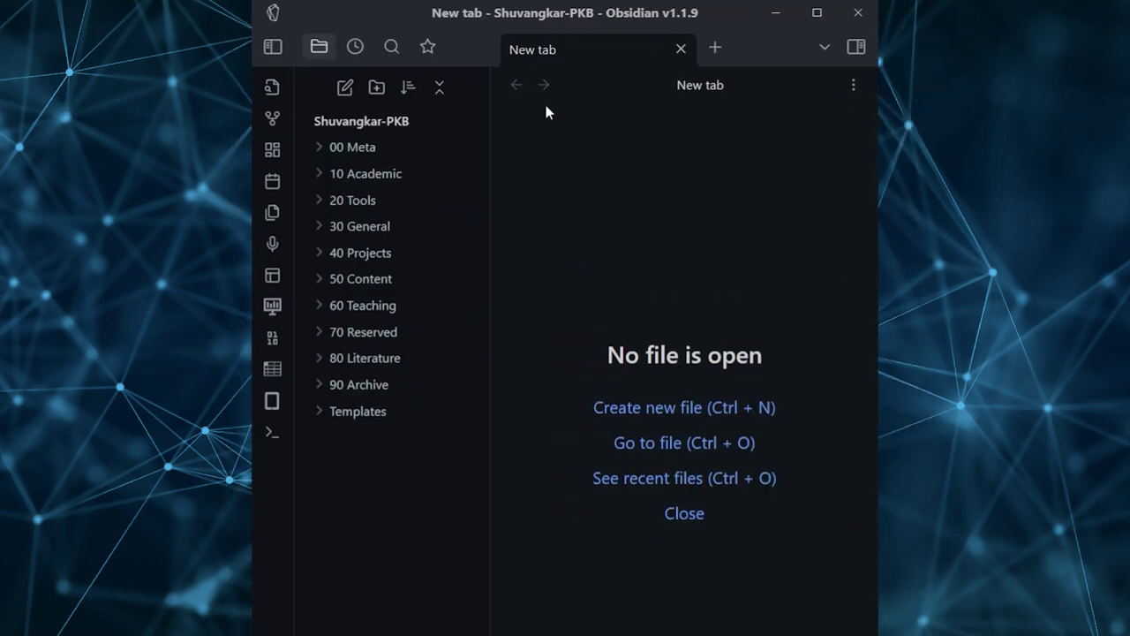
Search 'second OR brain' and open the carroll chapter 3 and PCOS notes at their matches
left_click(378, 50)
type("second OR brain")
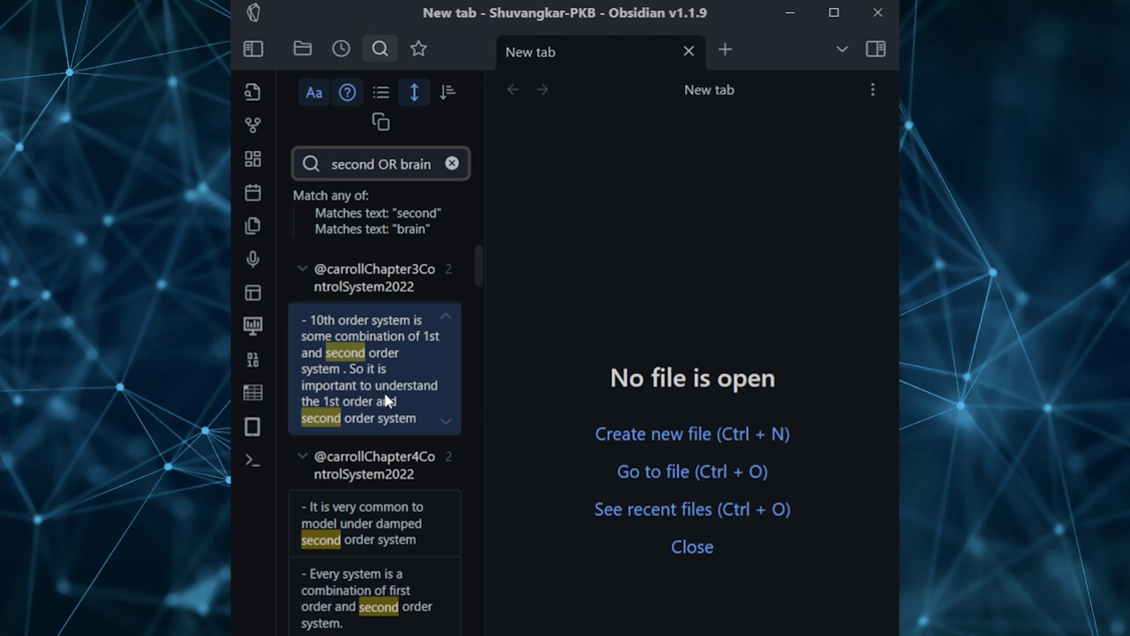
left_click(386, 388)
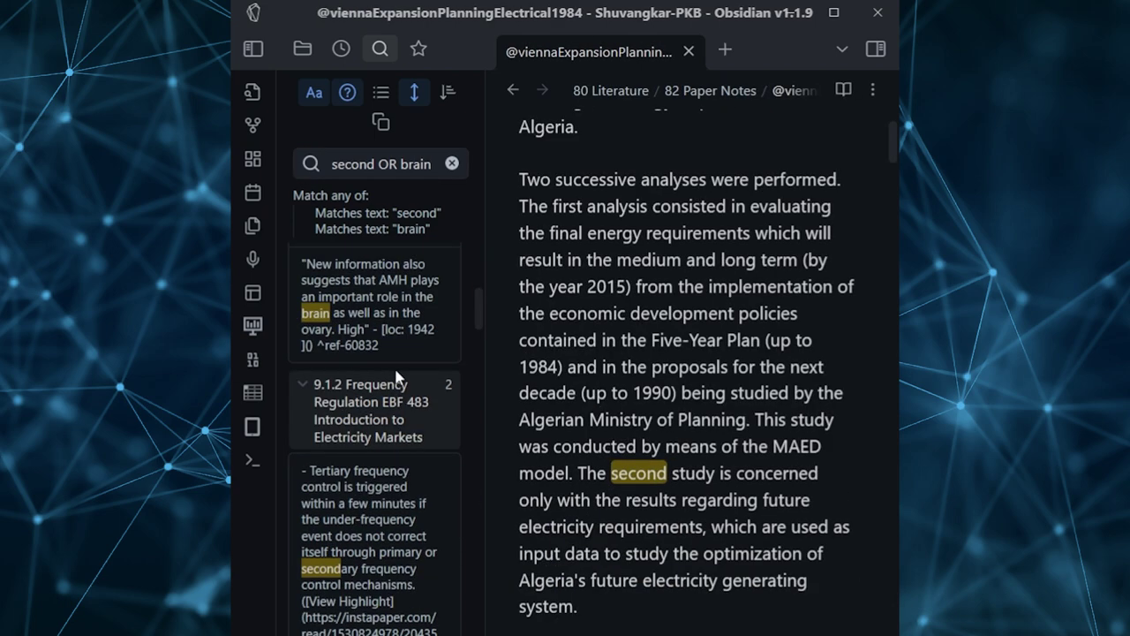
left_click(386, 342)
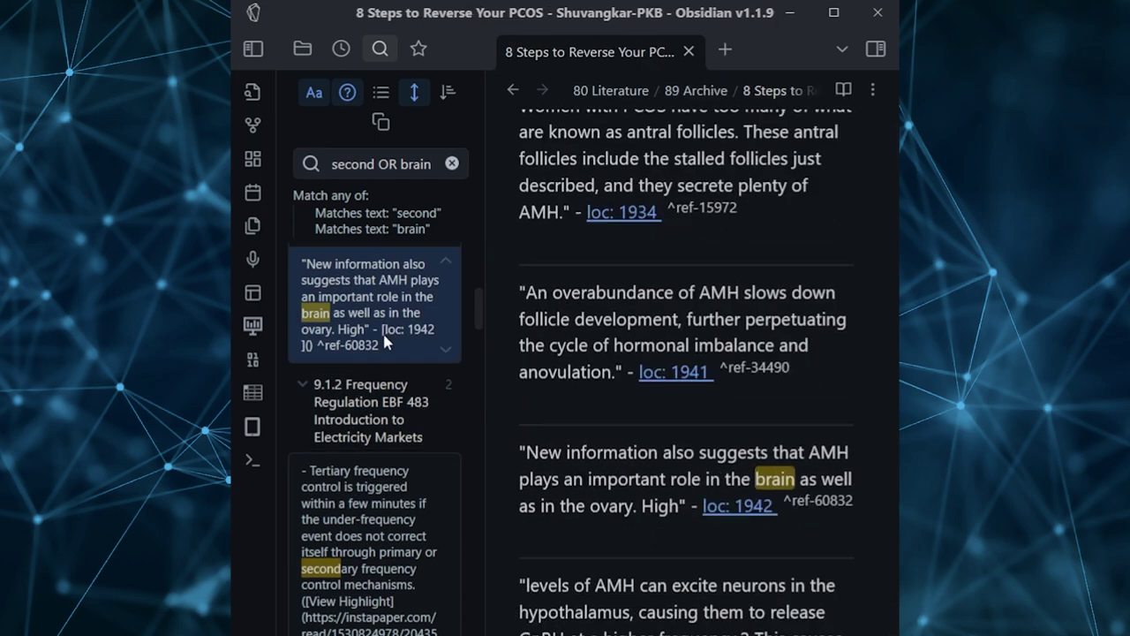
scroll(386, 345, "down", 10)
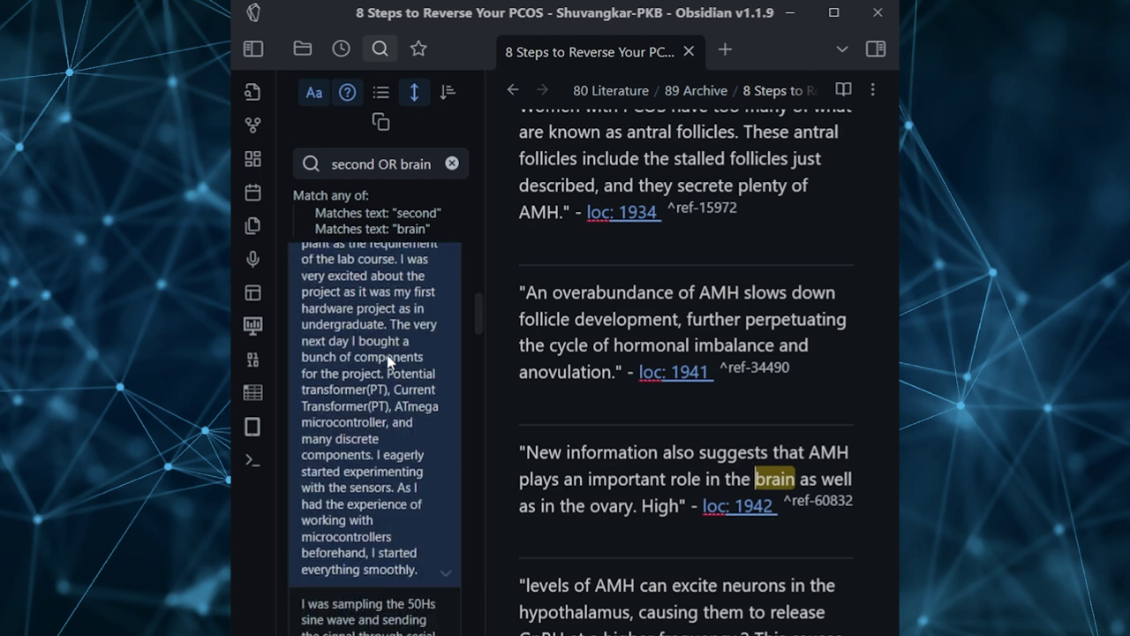
scroll(386, 357, "down", 3)
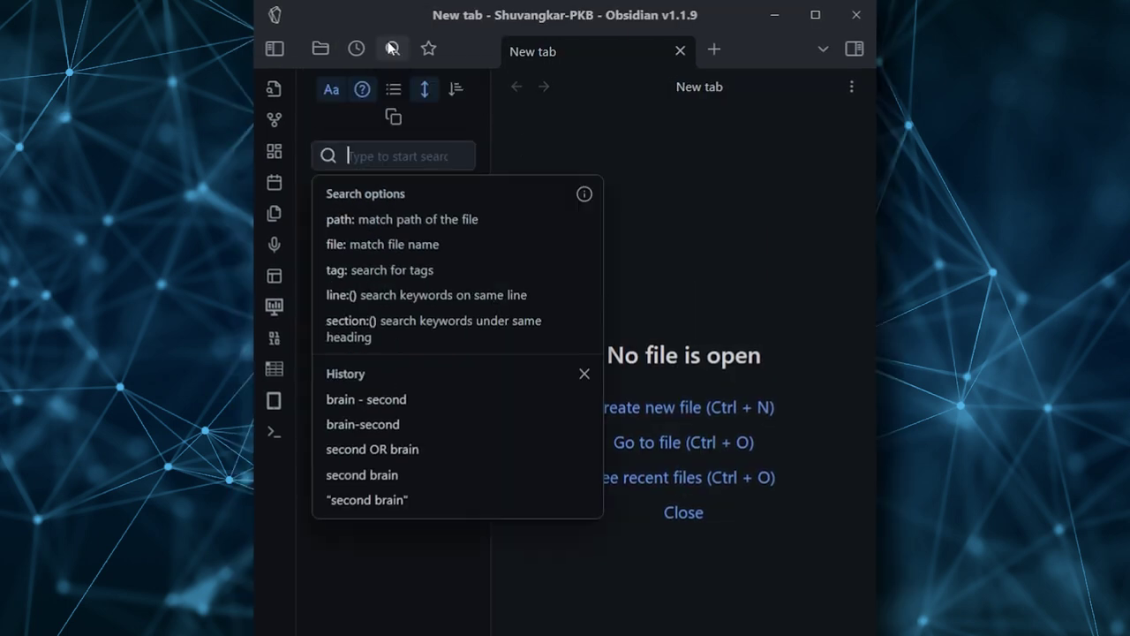
Narrow the query to brain - second and open the Obsidian Connection A-Z note at its match
type("brain - second")
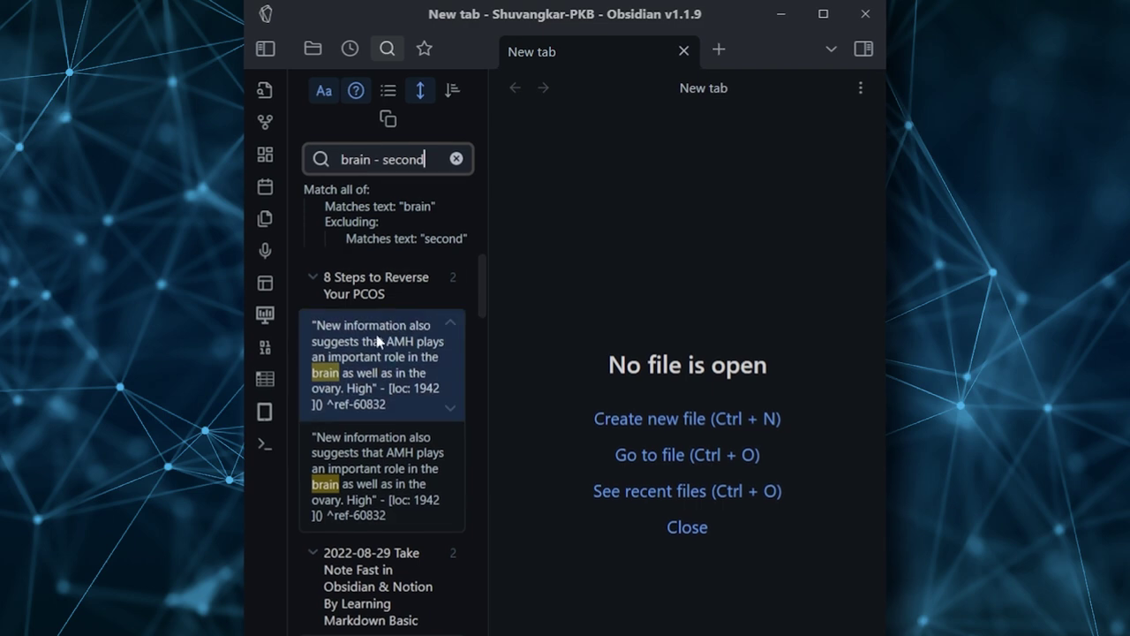
left_click(381, 374)
scroll(603, 468, "down", 3)
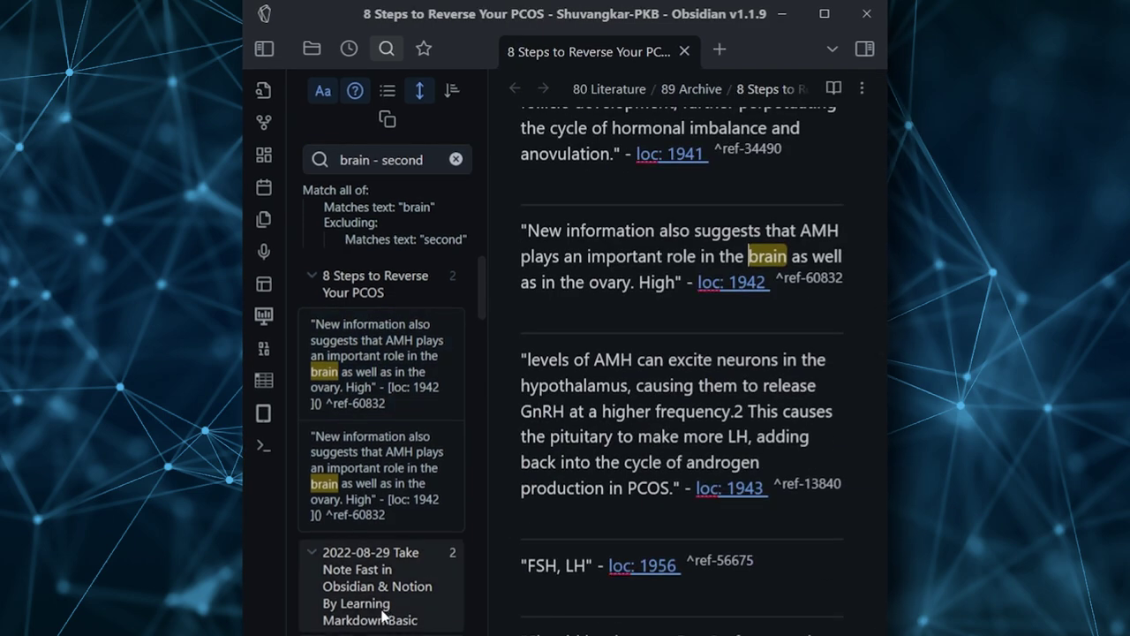
scroll(375, 530, "down", 3)
left_click(375, 538)
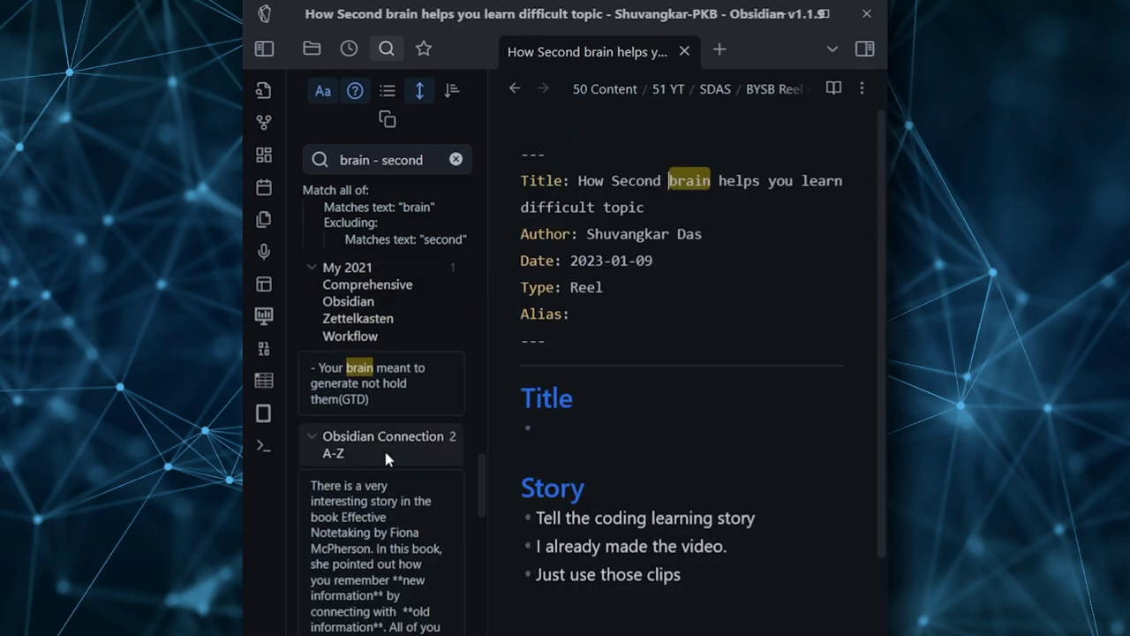
left_click(389, 554)
scroll(386, 552, "down", 6)
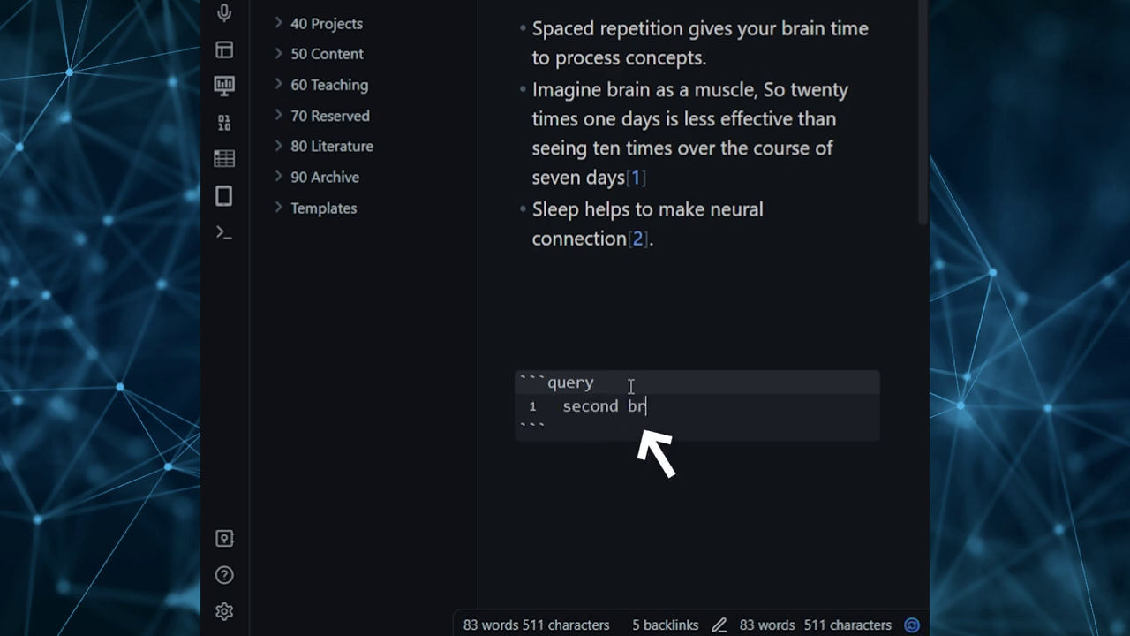
Complete 'second brain' in the query block and render its matching notes in Spaced Repetition
type("ain")
left_click(900, 73)
scroll(897, 79, "down", 5)
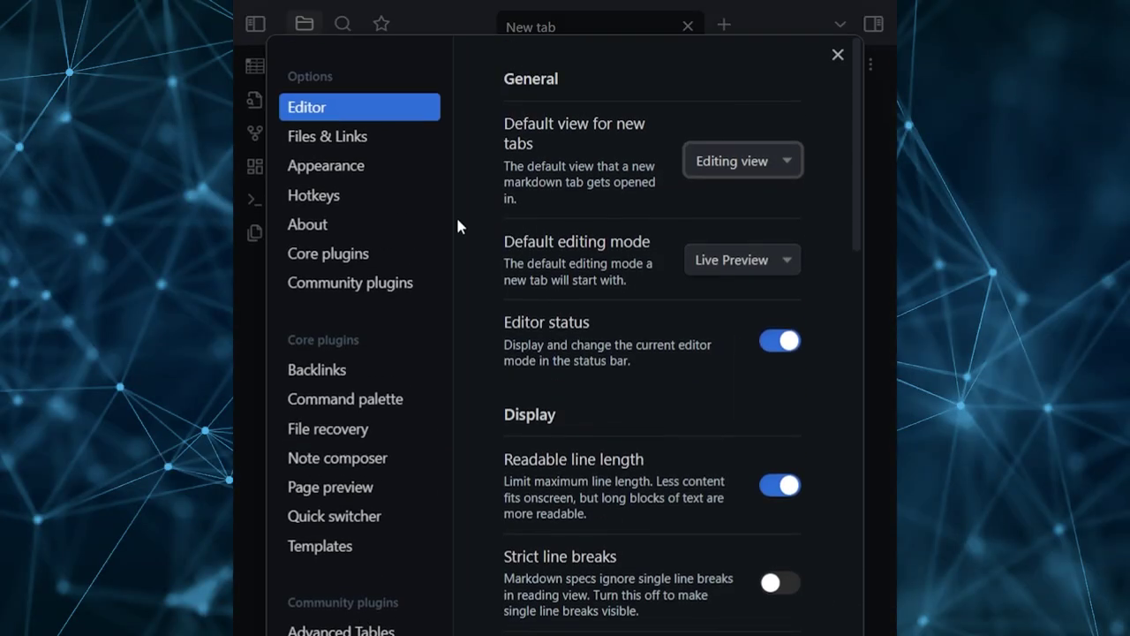
Review the Core plugins list in Settings, then close Settings
left_click(380, 274)
scroll(736, 434, "down", 3)
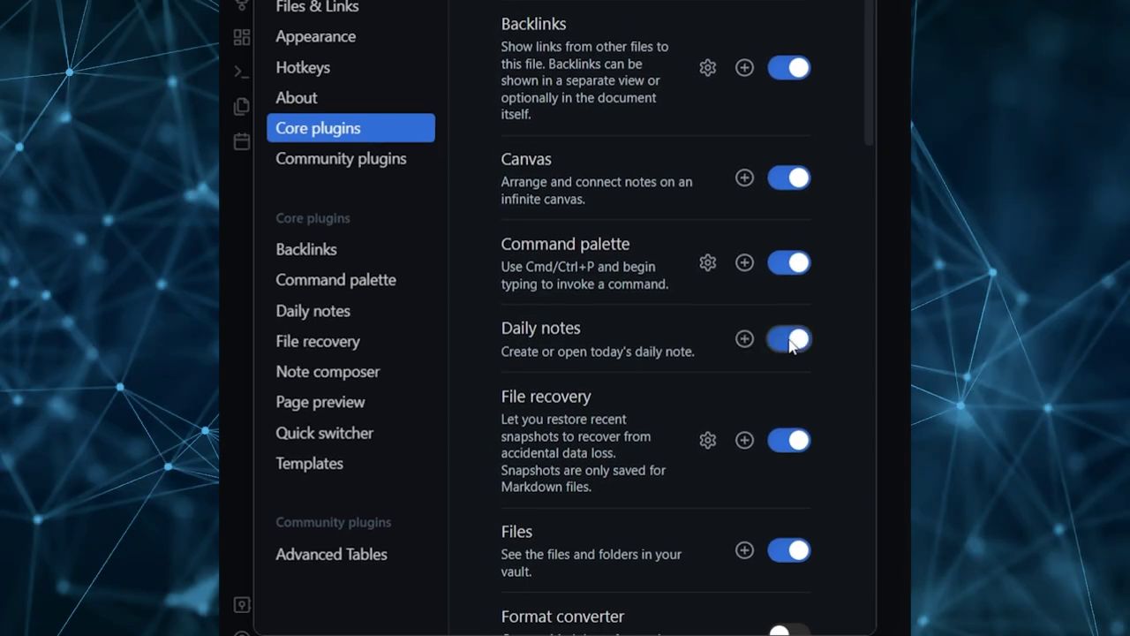
key("Escape")
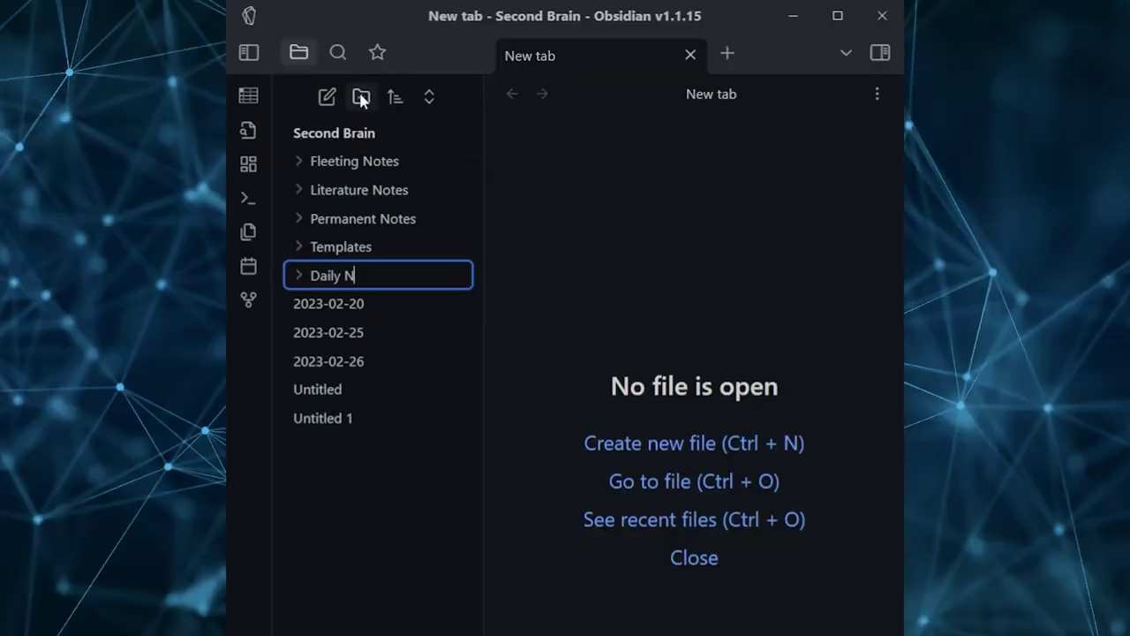
Name the new folder Daily Notes and make it the daily notes file location
type("s")
key("Return")
left_click(248, 607)
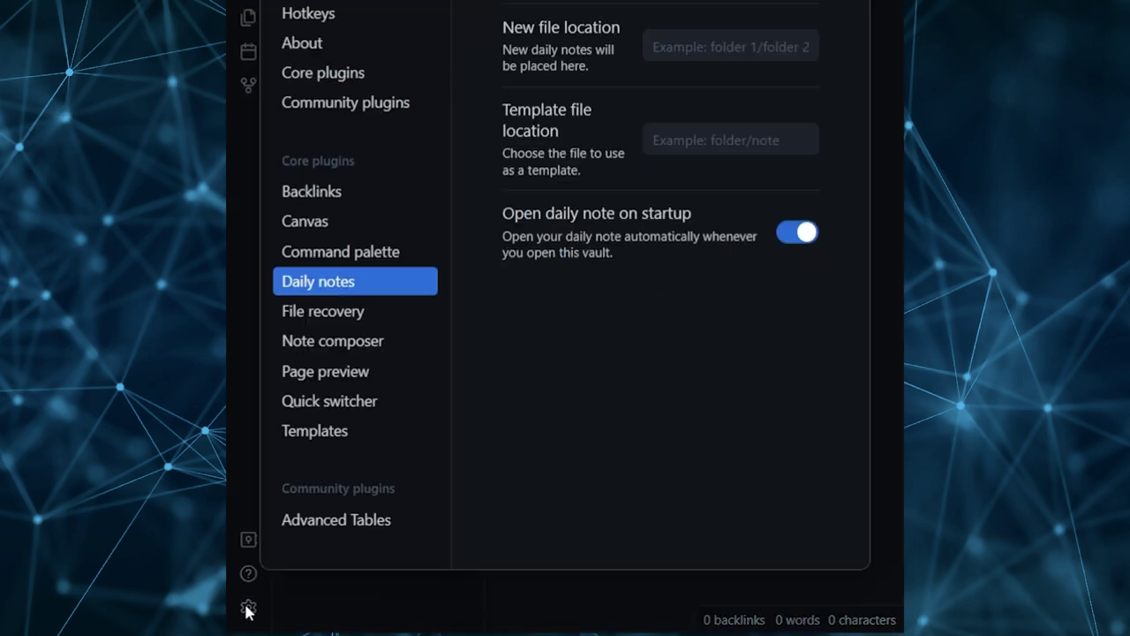
left_click(718, 49)
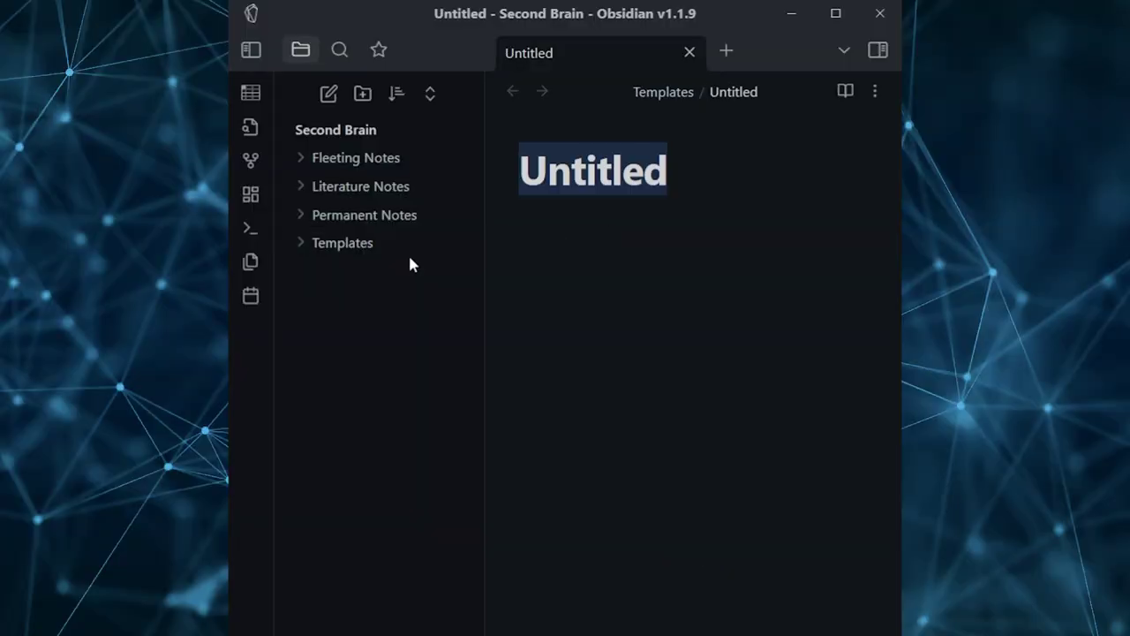
Write Daily Template with Today's Tasks, Habit Tracker, and checkboxes: 5:00 AM wake, 9:00 PM sleep, 30-minute walk
type("Daily Template")
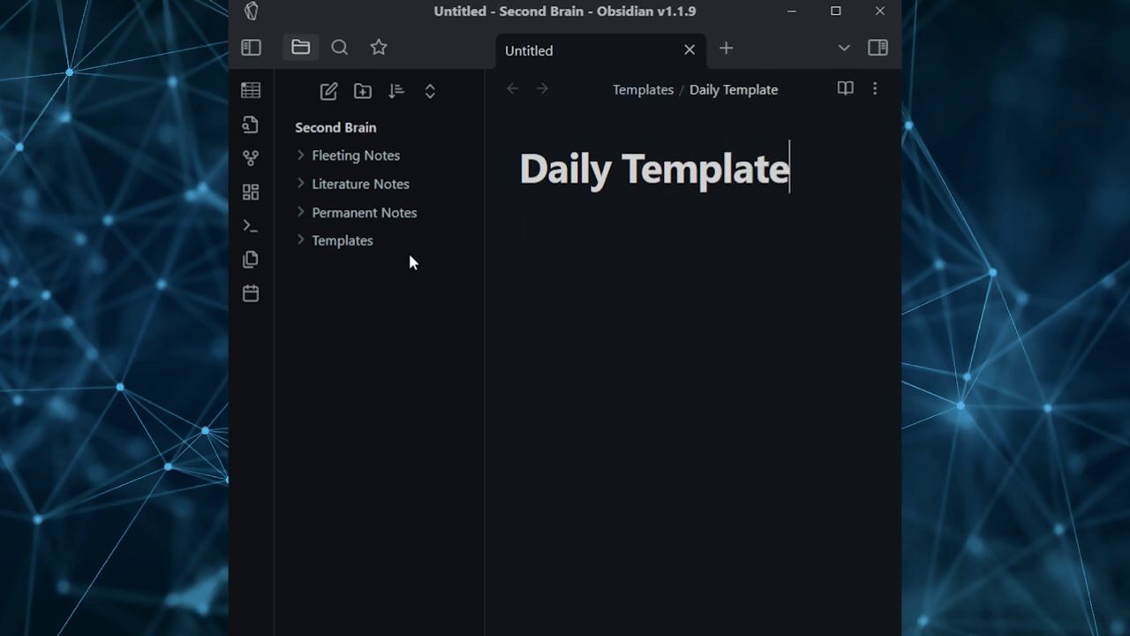
key("Return")
type("## Today's Ta")
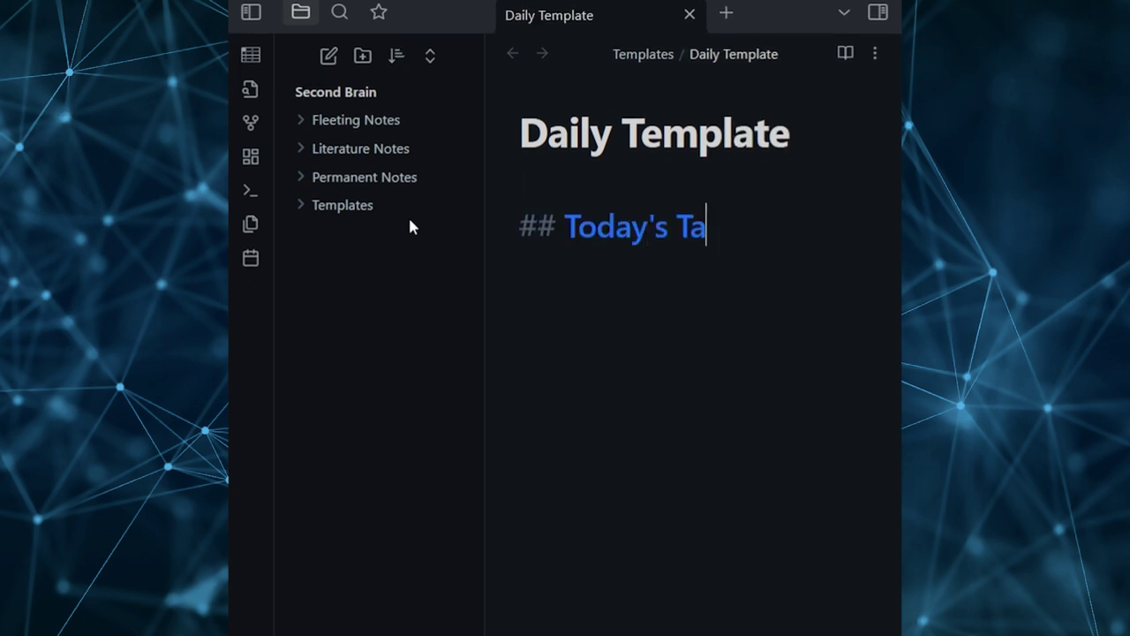
type("sks")
key("Return")
key("Return")
key("Return")
type("## Habit Tracker")
key("Return")
type("- [ ] Get up at 5:00 AM")
key("Return")
type("Sleep at 9:00 PM")
key("Return")
type("Walk 30 minutes")
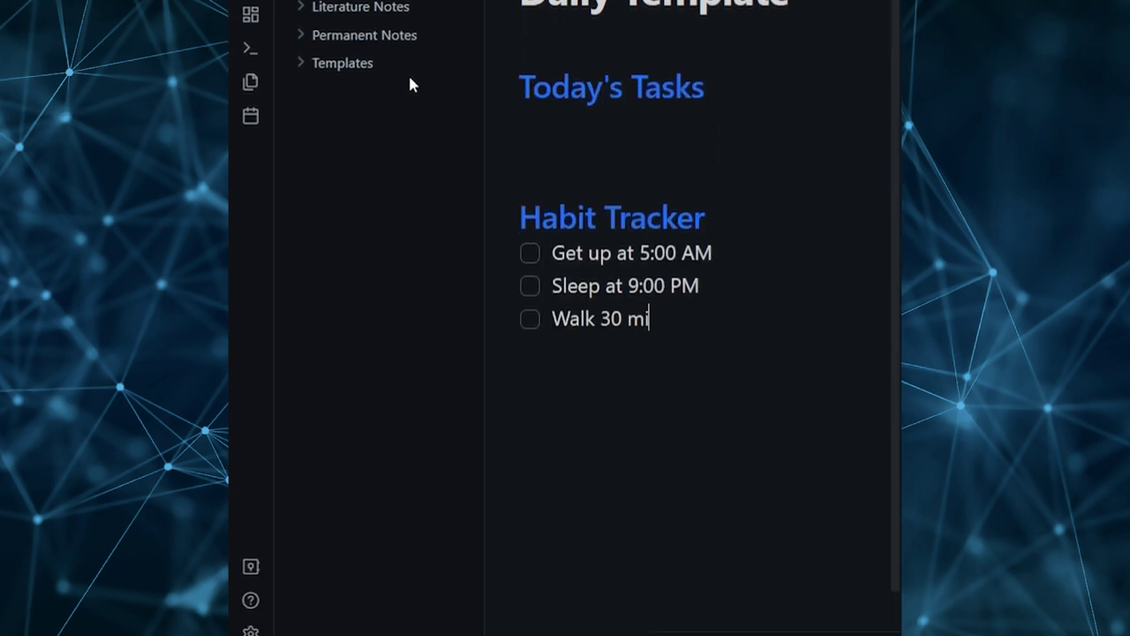
Set Templates/Daily Template as the daily note template, close the note, and reopen Daily notes settings
left_click(342, 133)
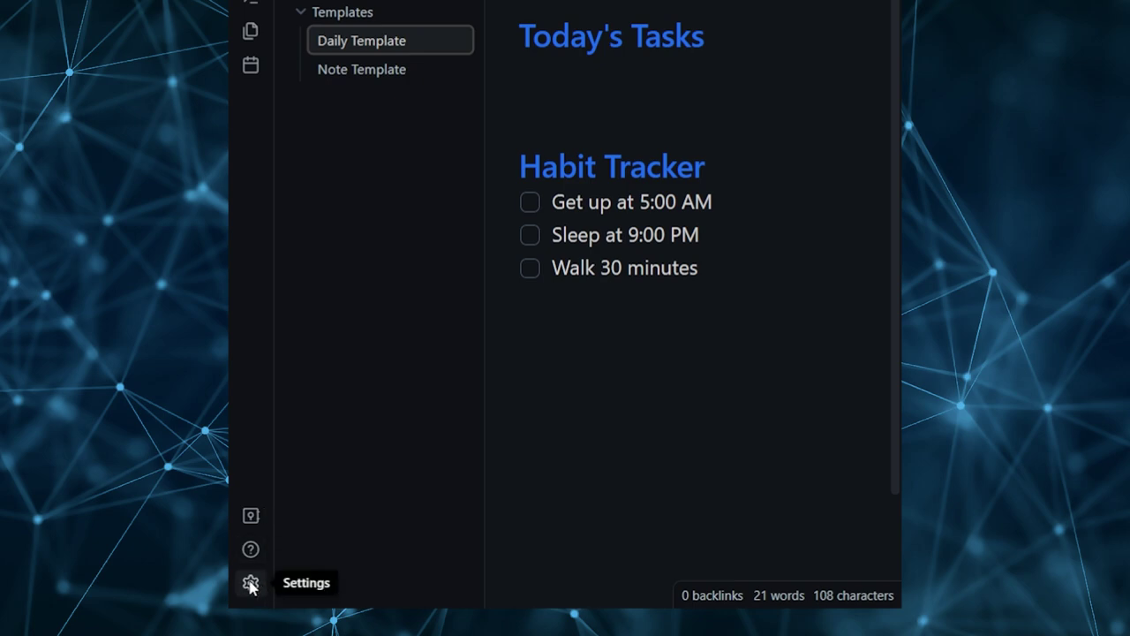
left_click(250, 585)
left_click(676, 115)
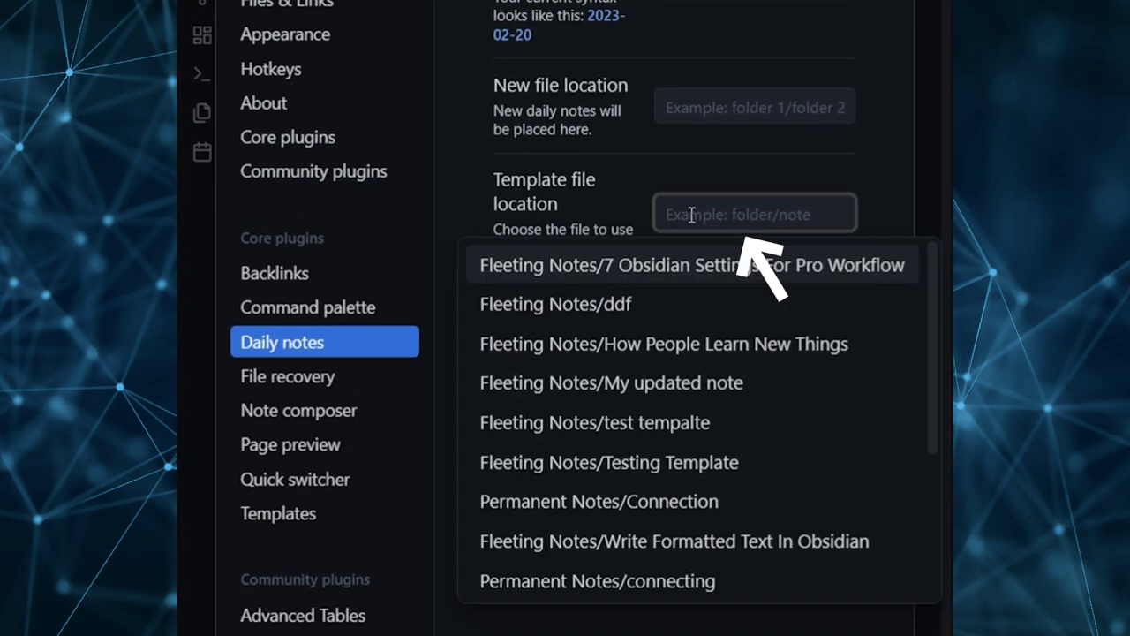
type("dail")
left_click(759, 263)
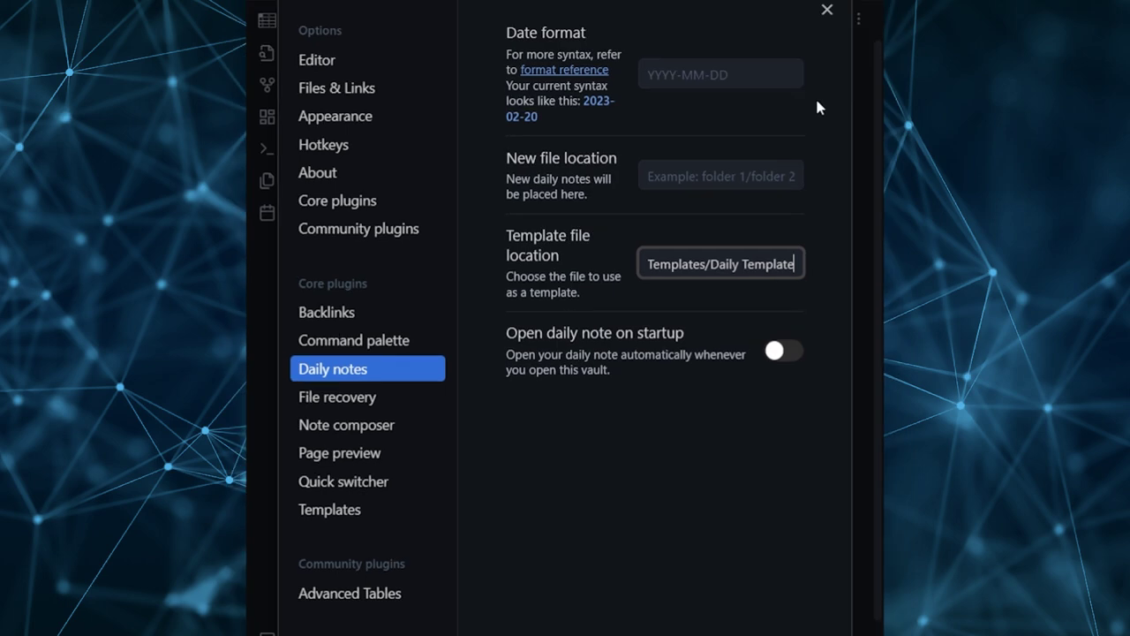
key("Escape")
key("ctrl+w")
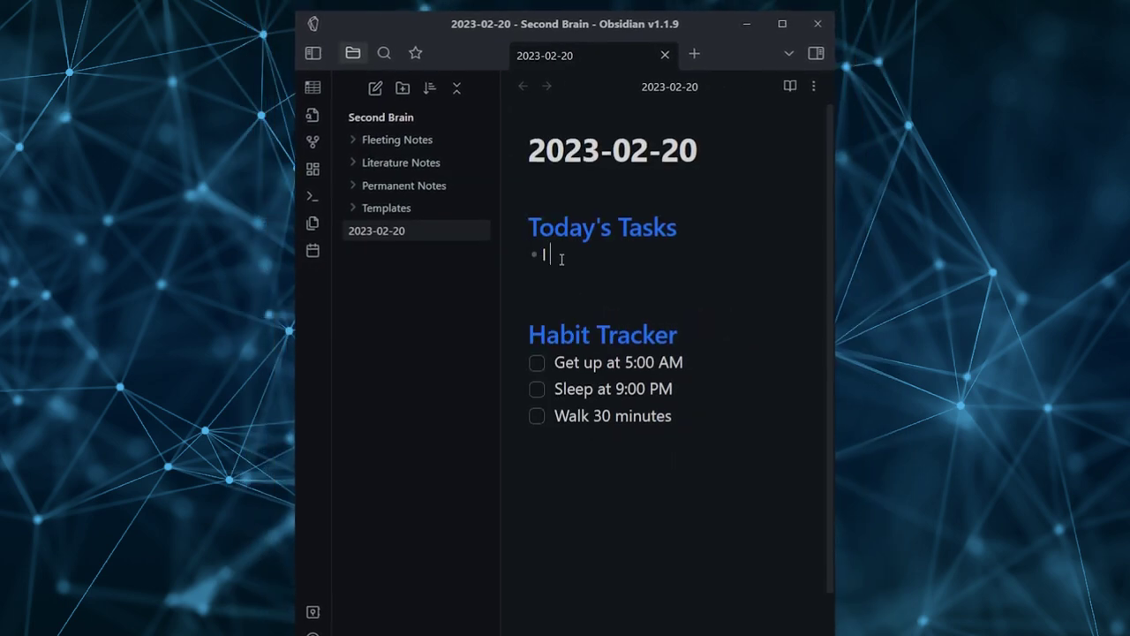
left_click(255, 598)
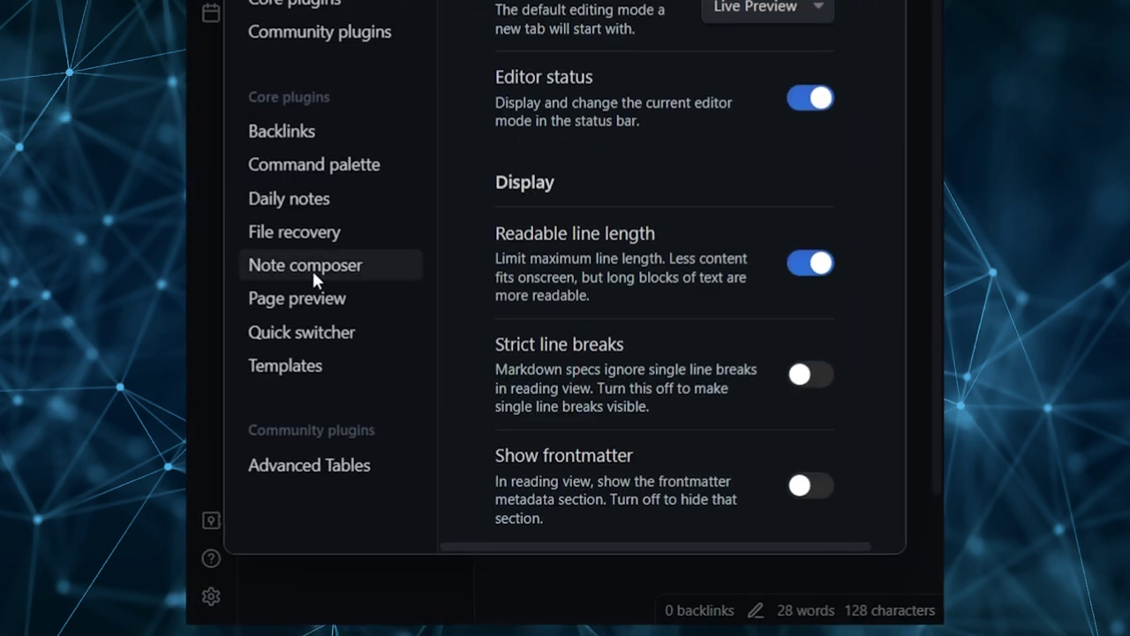
left_click(364, 382)
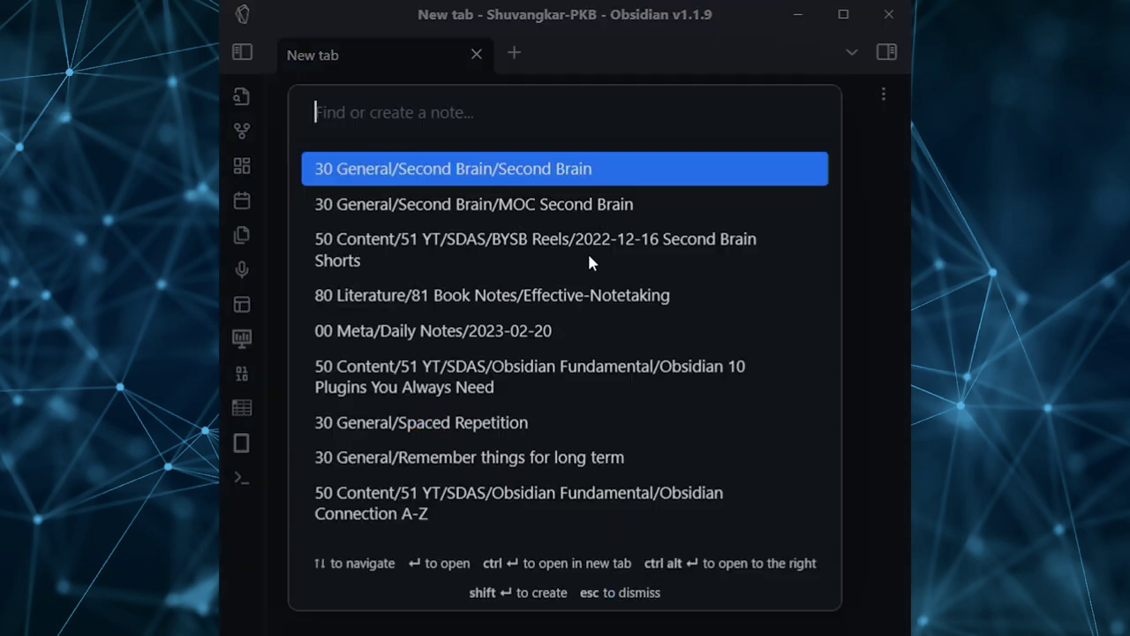
Search 'second brain' and open 30 General/Second Brain/Second Brain from the results
type("second brain")
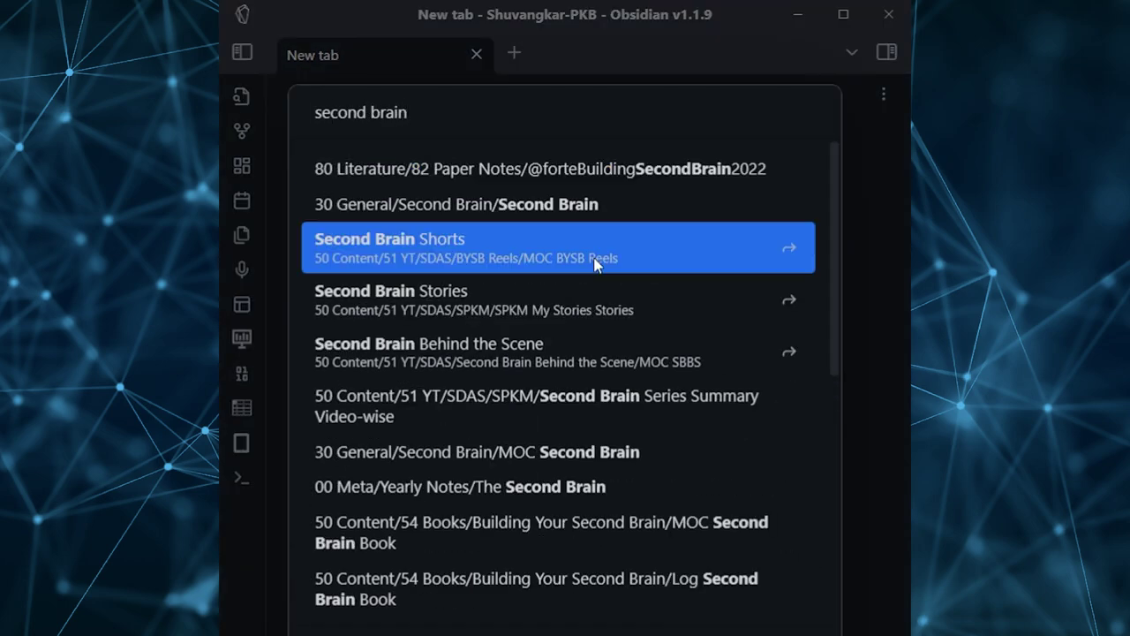
left_click(577, 201)
scroll(588, 247, "down", 4)
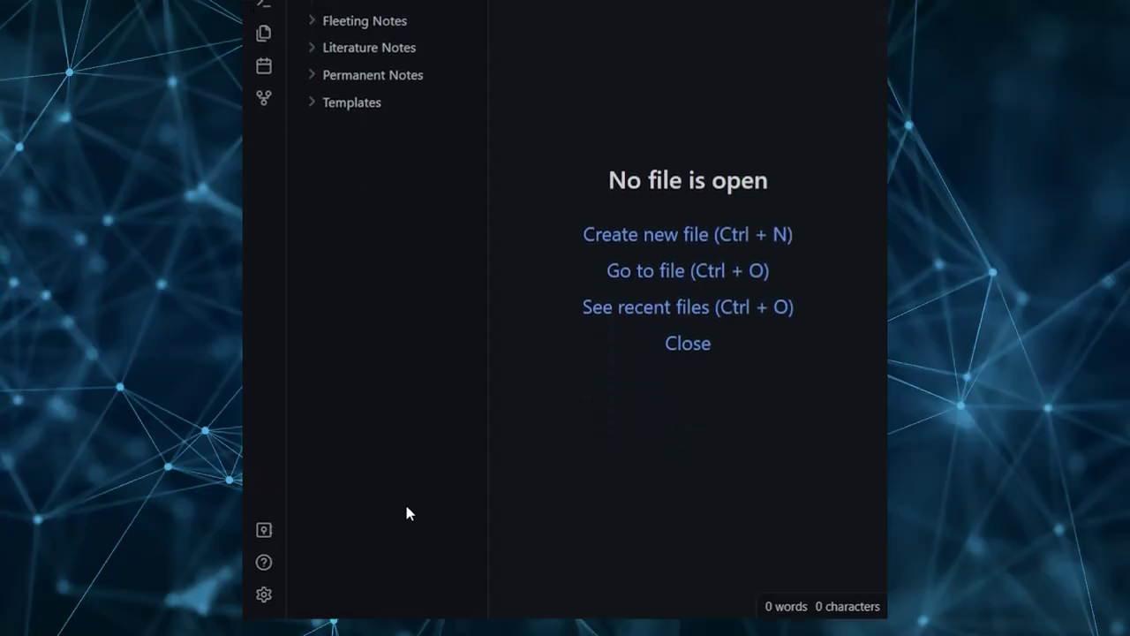
Switch on the Backlinks core plugin in Settings
left_click(262, 596)
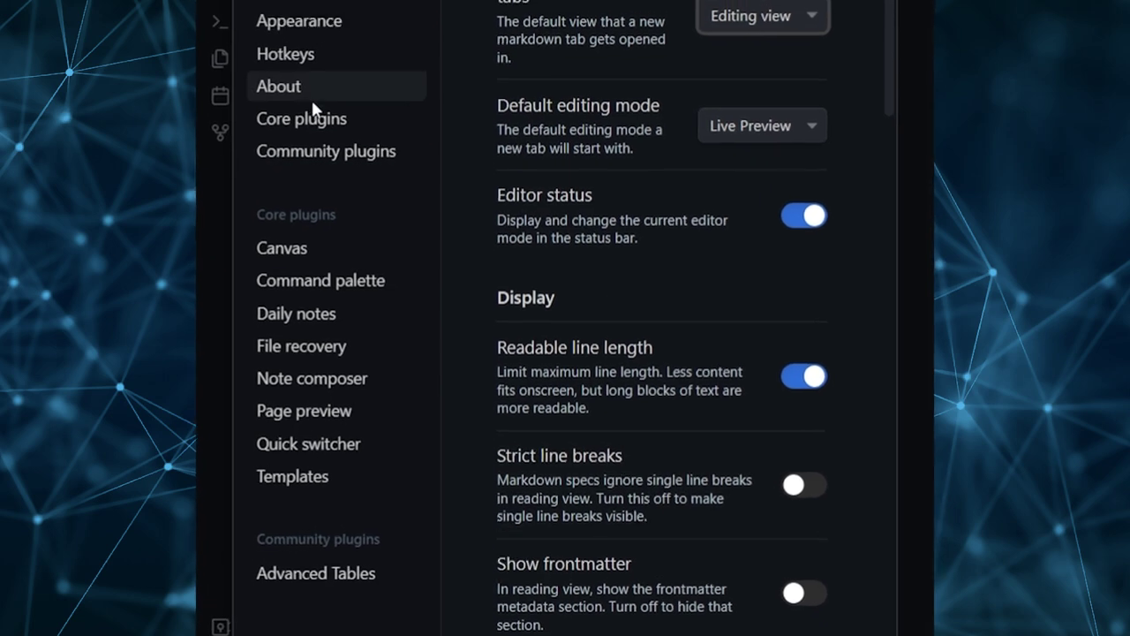
left_click(305, 137)
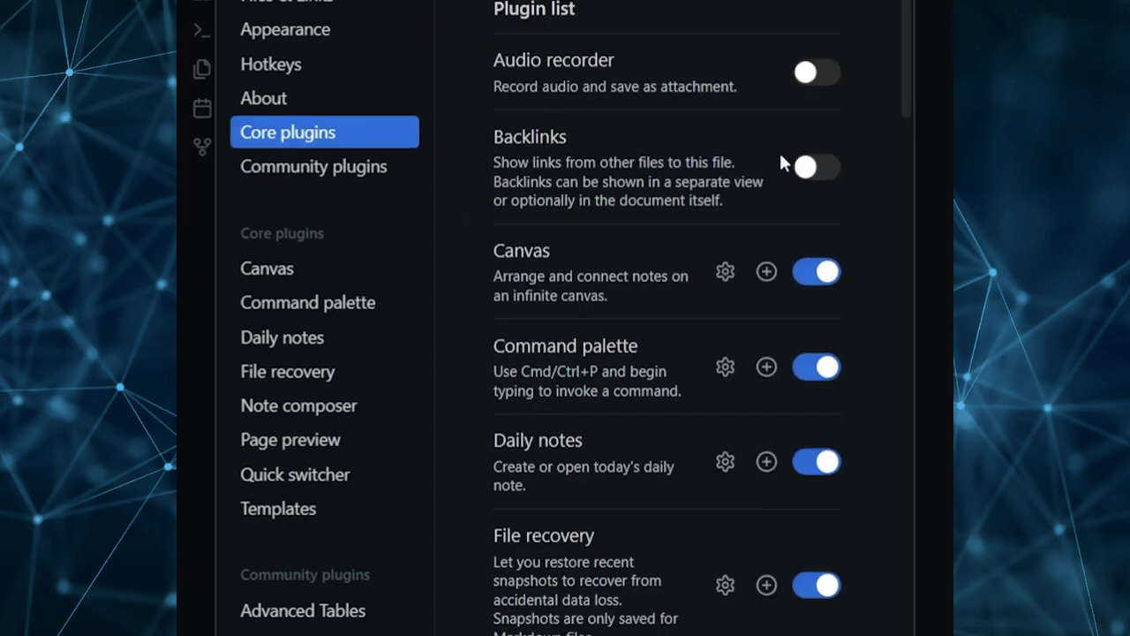
left_click(808, 168)
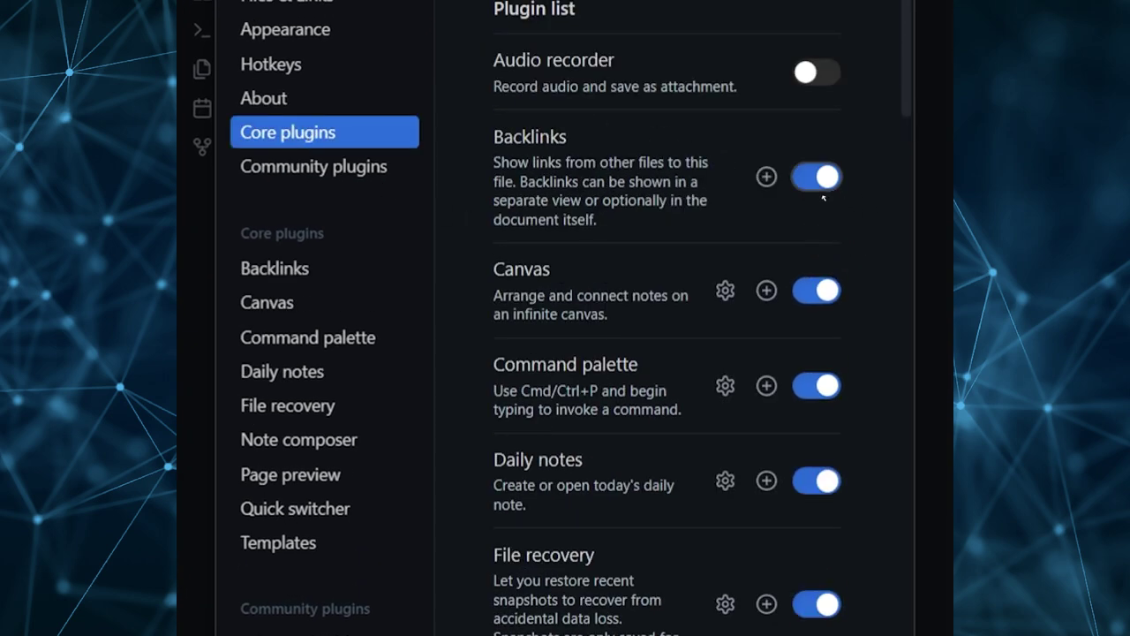
key("Escape")
Open the Second Brain note's backlinks and follow the Effective-Notetaking linked mention
key("ctrl+o")
type("second brain")
left_click(578, 190)
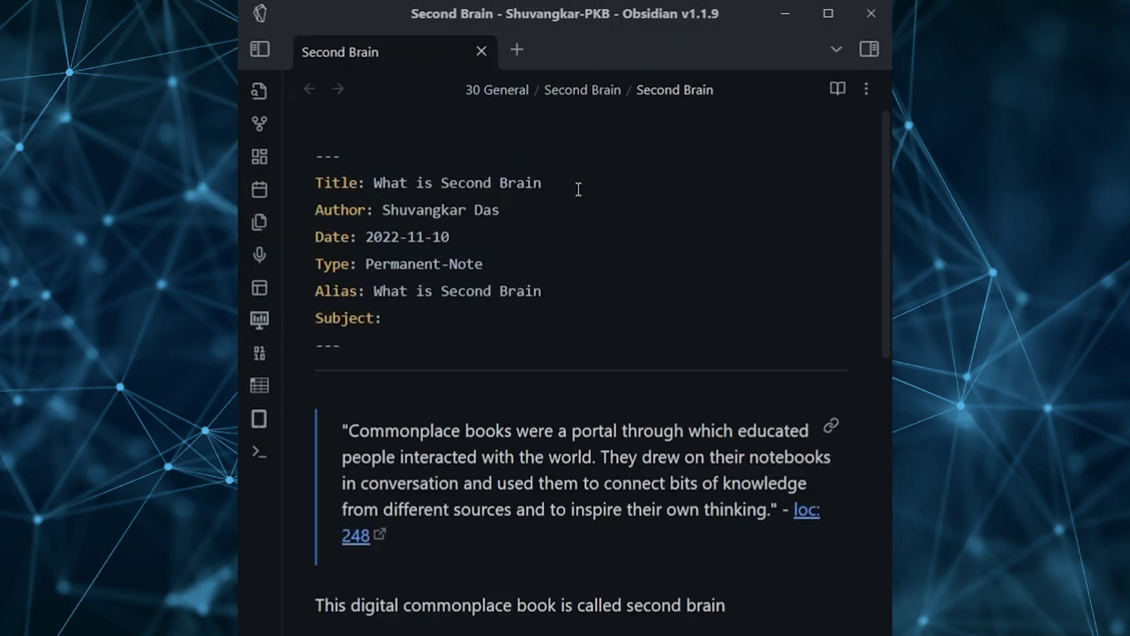
left_click(868, 48)
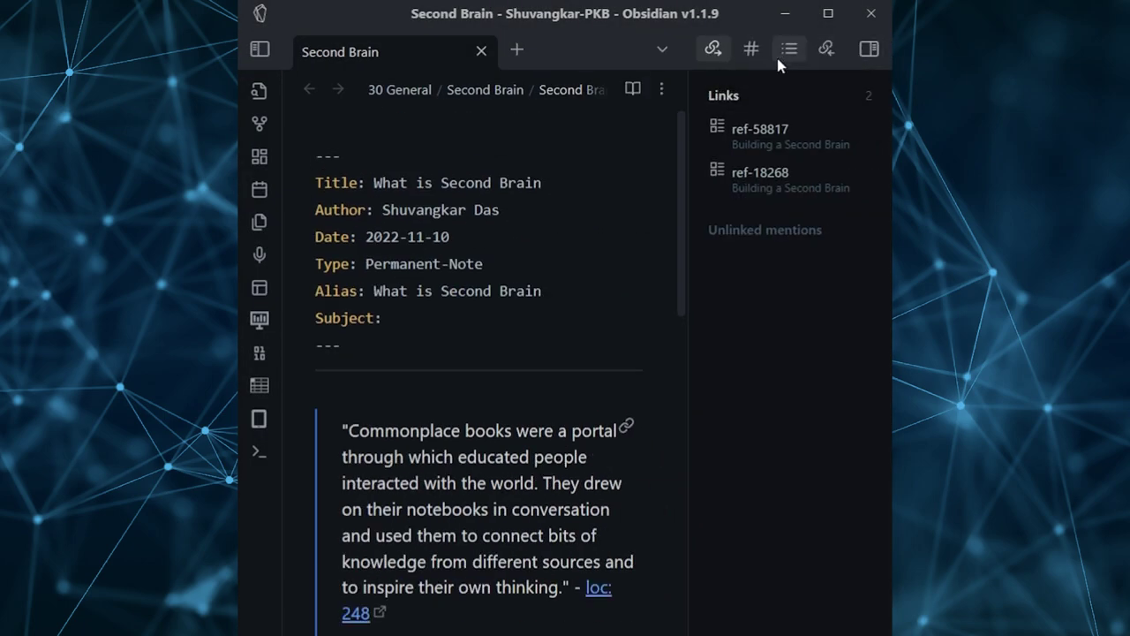
left_click(780, 236)
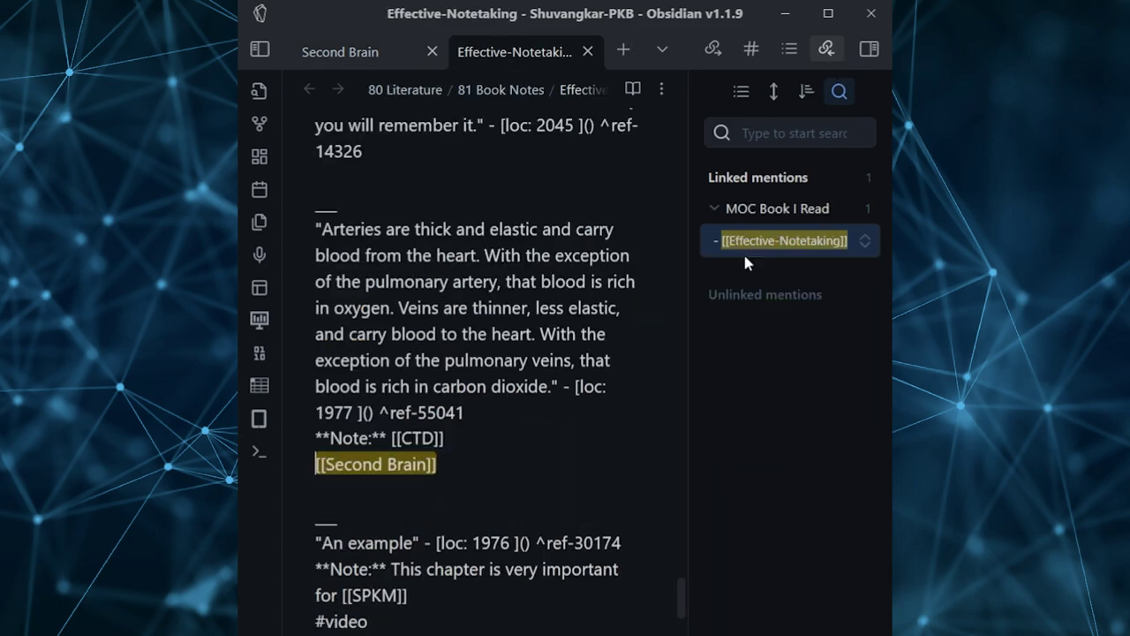
Find the yellow Page 4 highlight in the paper and start typing its comment
scroll(523, 328, "down", 10)
scroll(523, 328, "down", 8)
scroll(472, 467, "up", 2)
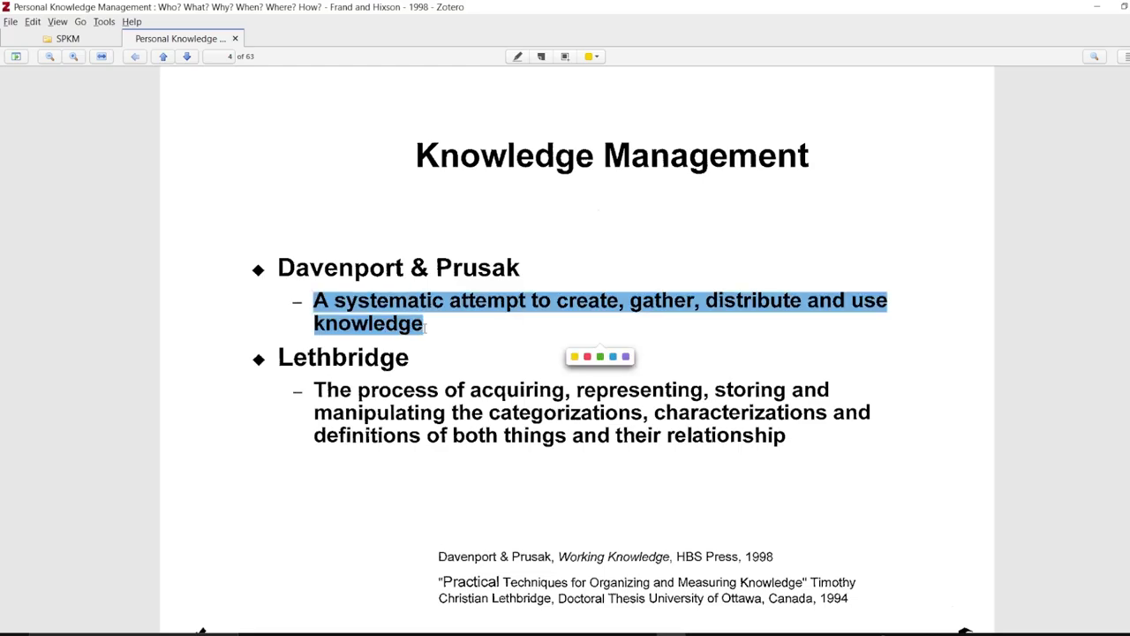
left_click(539, 355)
left_click(406, 240)
type("Us")
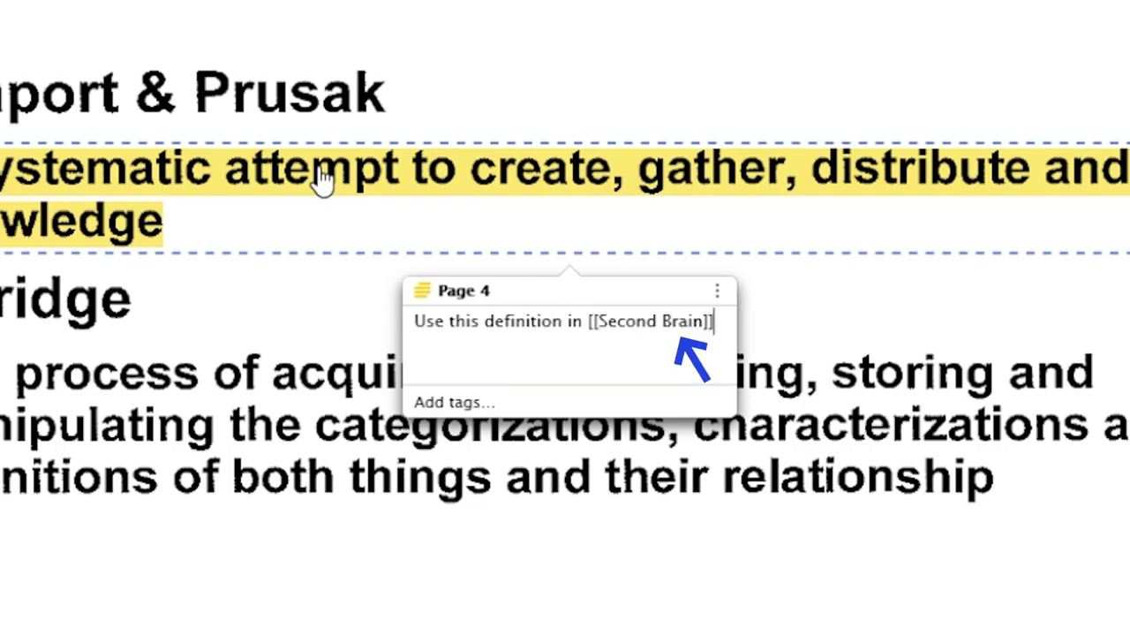
Back in the SPKM library, create a note from the paper's annotations
left_click(67, 39)
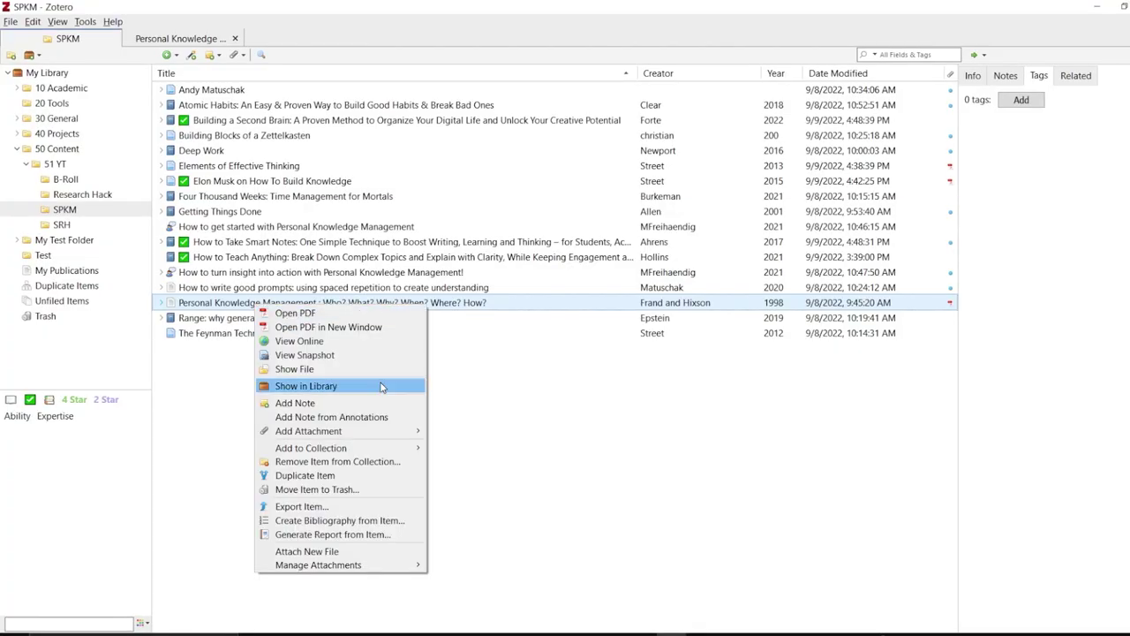
left_click(341, 419)
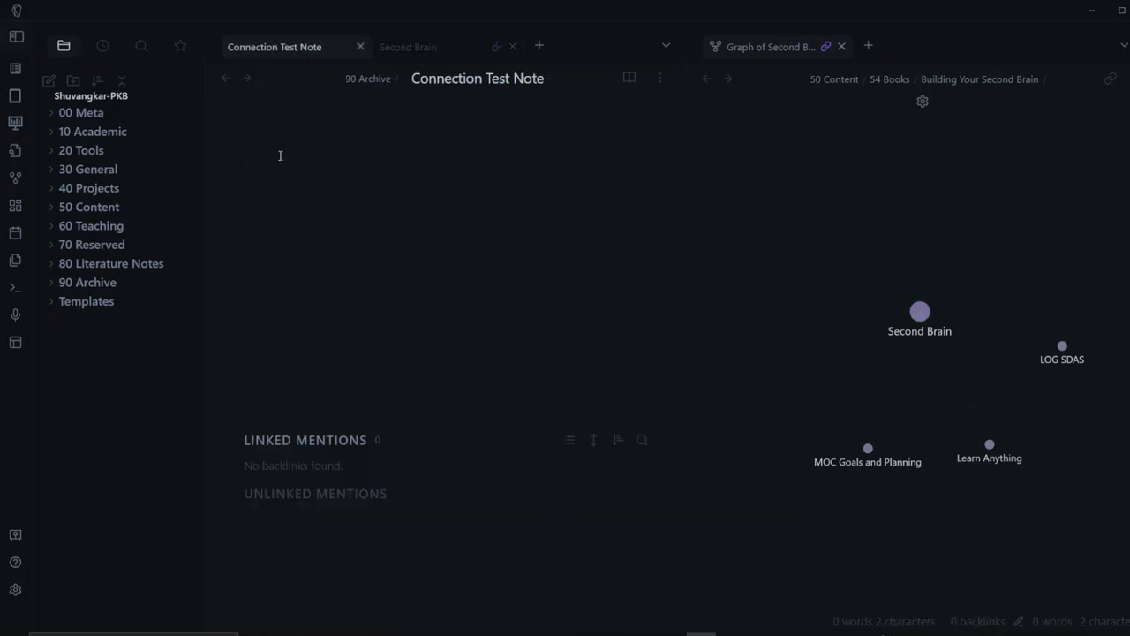
Check Second Brain's linked mentions, open Connection Test Note in a split, then close it
left_click(409, 54)
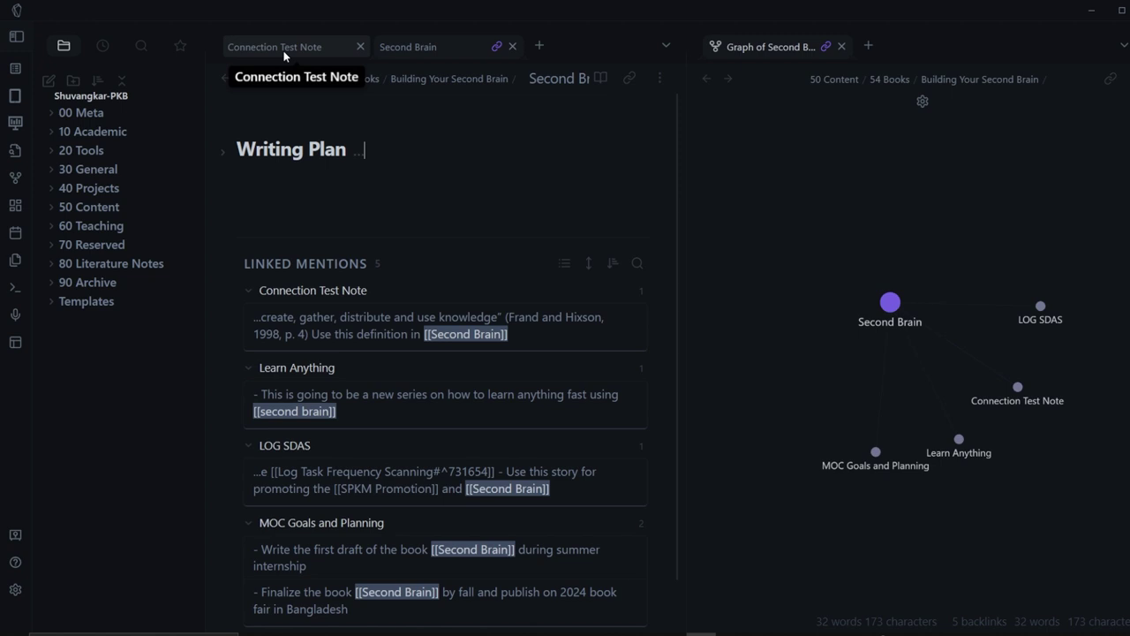
scroll(441, 380, "down", 1)
scroll(348, 374, "up", 1)
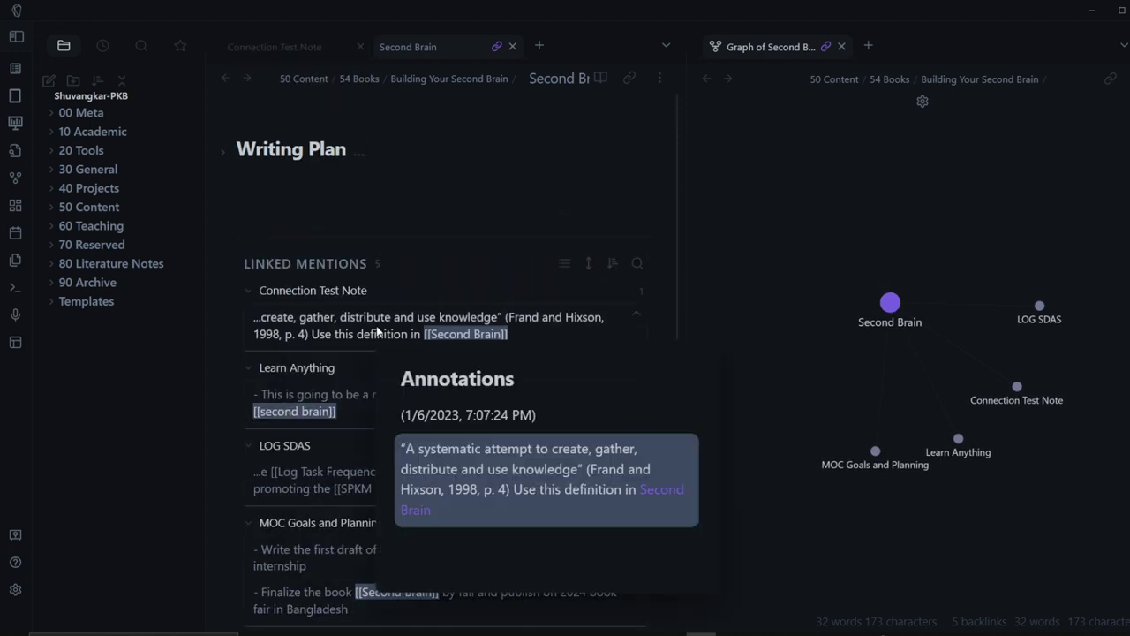
left_click(376, 330)
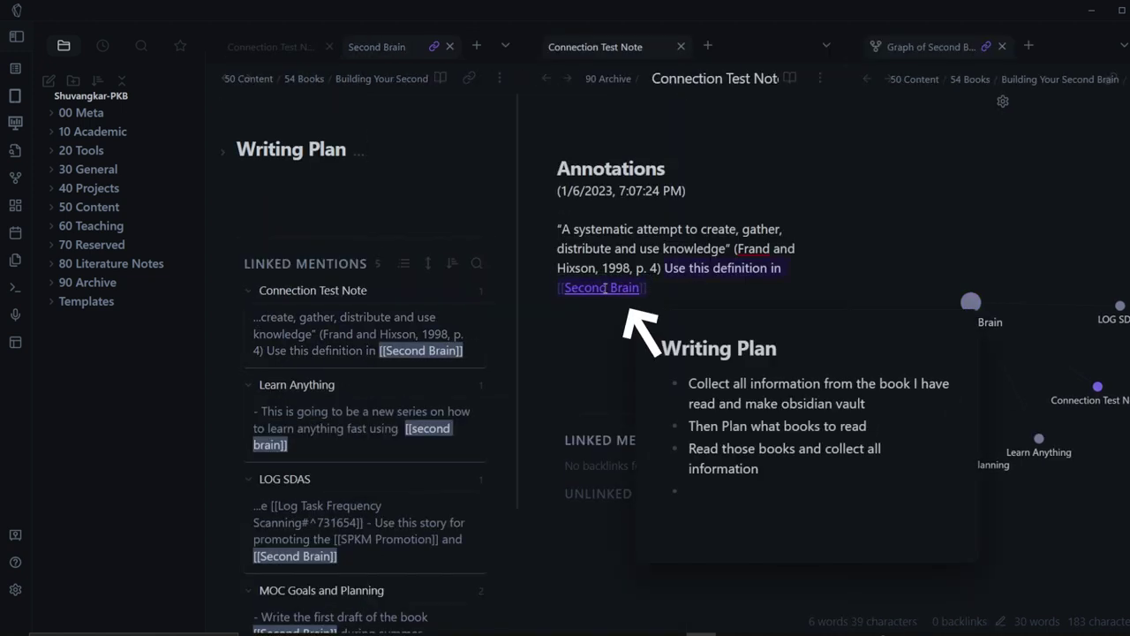
left_click(681, 47)
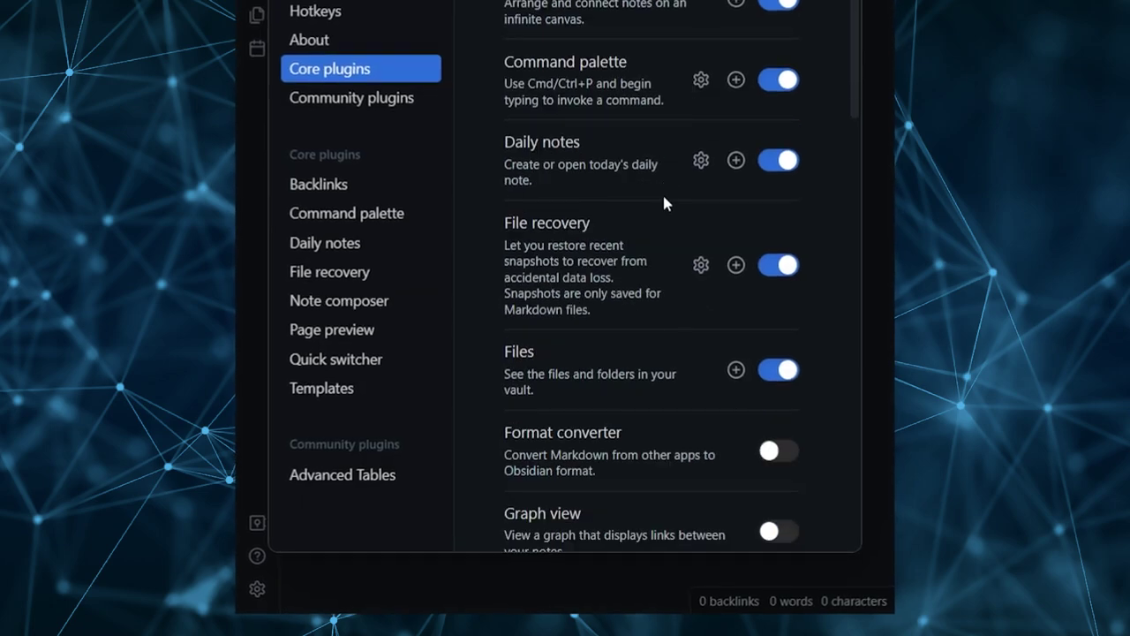
Turn on the Graph view core plugin
scroll(663, 196, "down", 3)
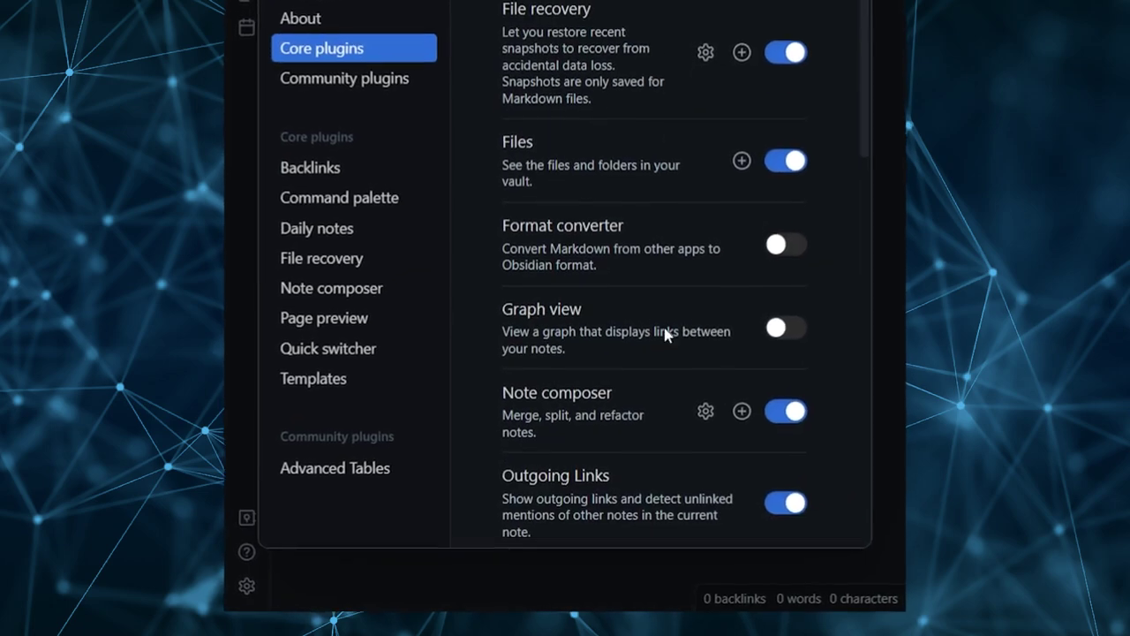
left_click(782, 324)
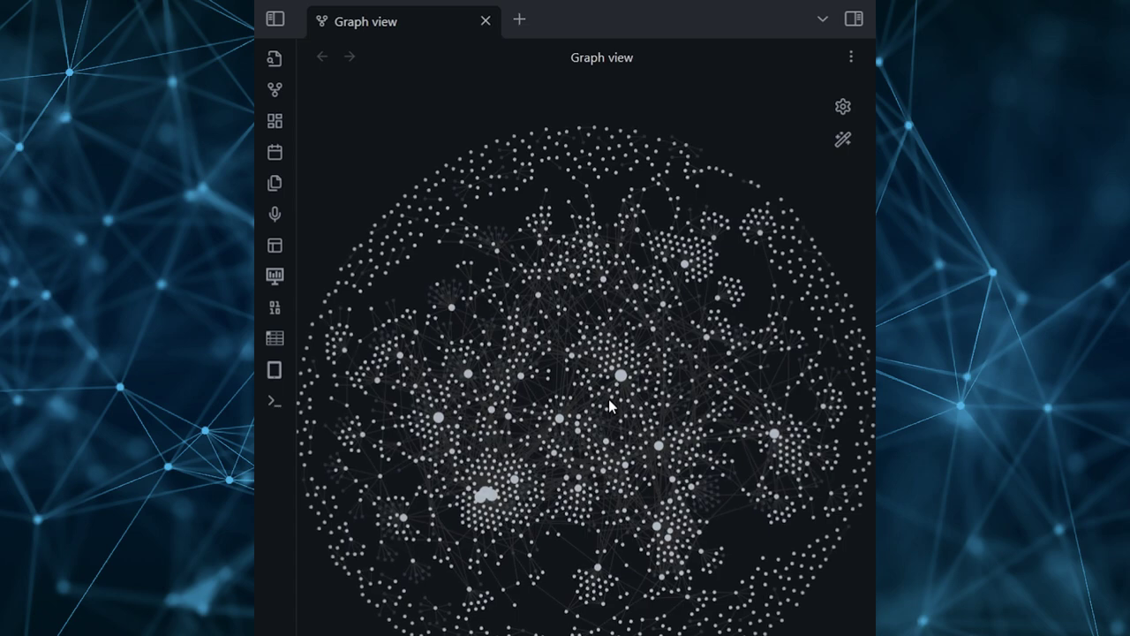
scroll(676, 270, "up", 10)
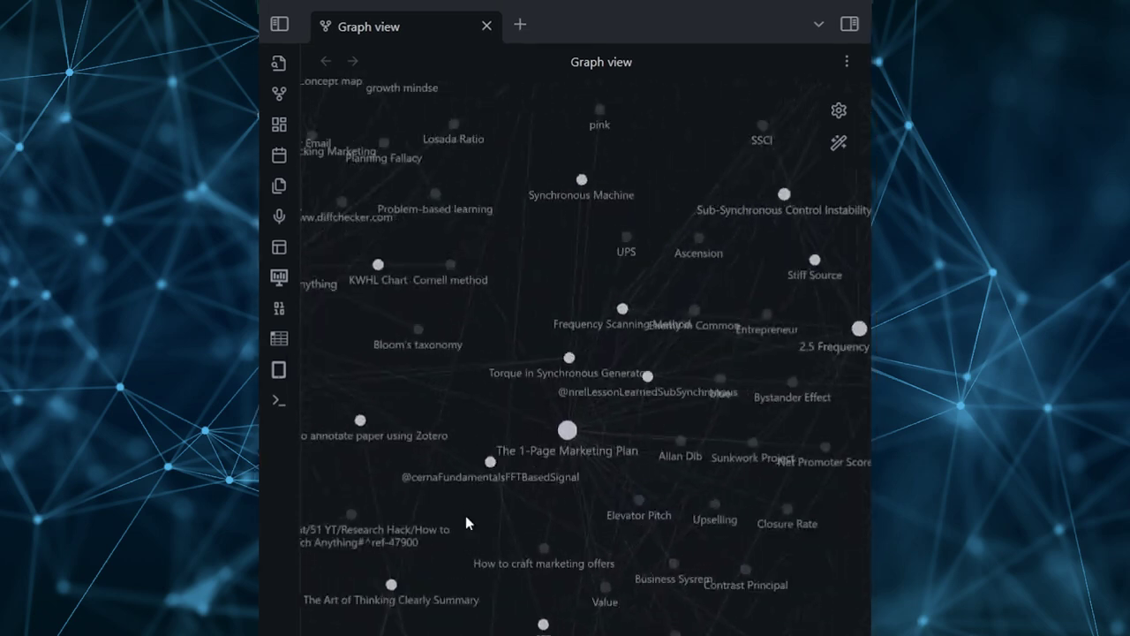
Zoom around the vault graph and drag the MOC Simulink node up and right
scroll(656, 424, "down", 10)
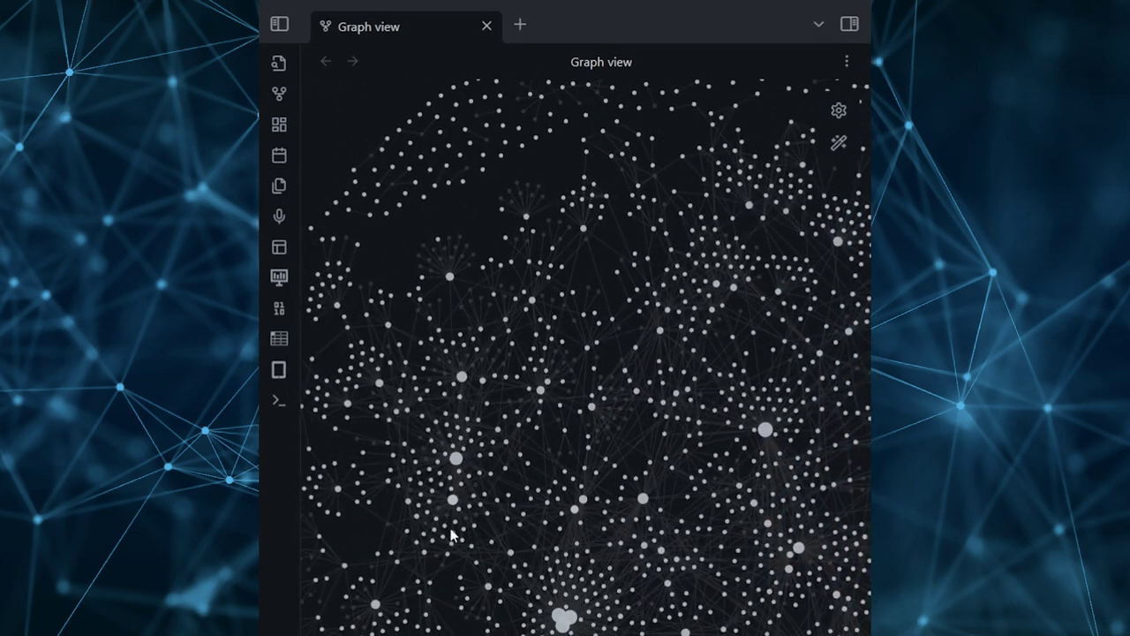
scroll(435, 527, "up", 3)
scroll(613, 424, "up", 5)
scroll(769, 315, "down", 10)
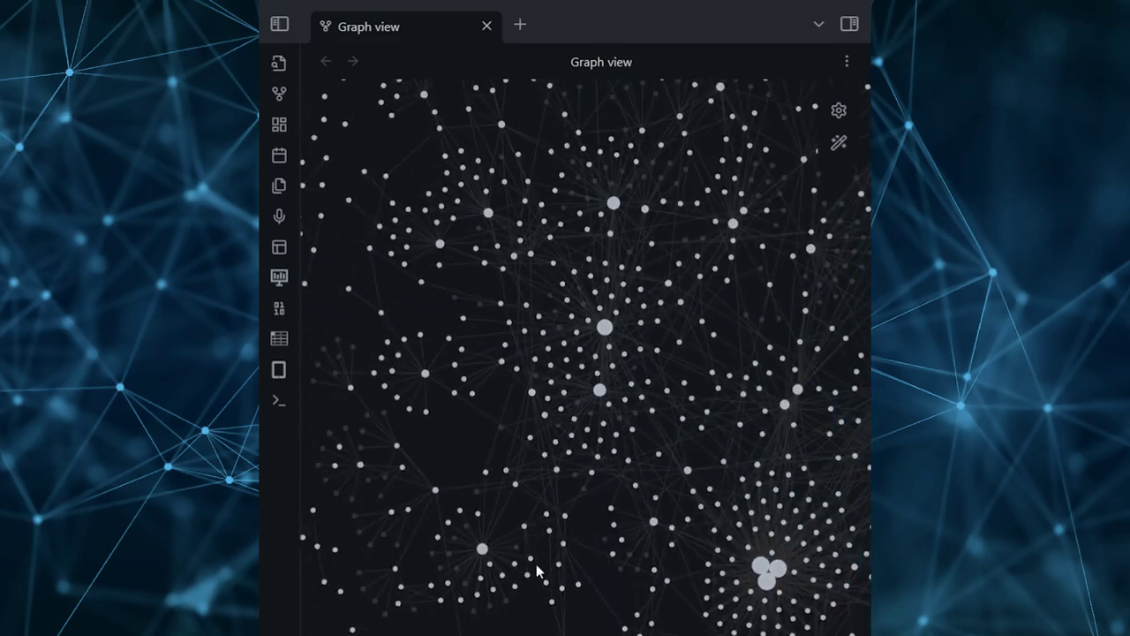
scroll(446, 593, "up", 4)
scroll(446, 594, "up", 5)
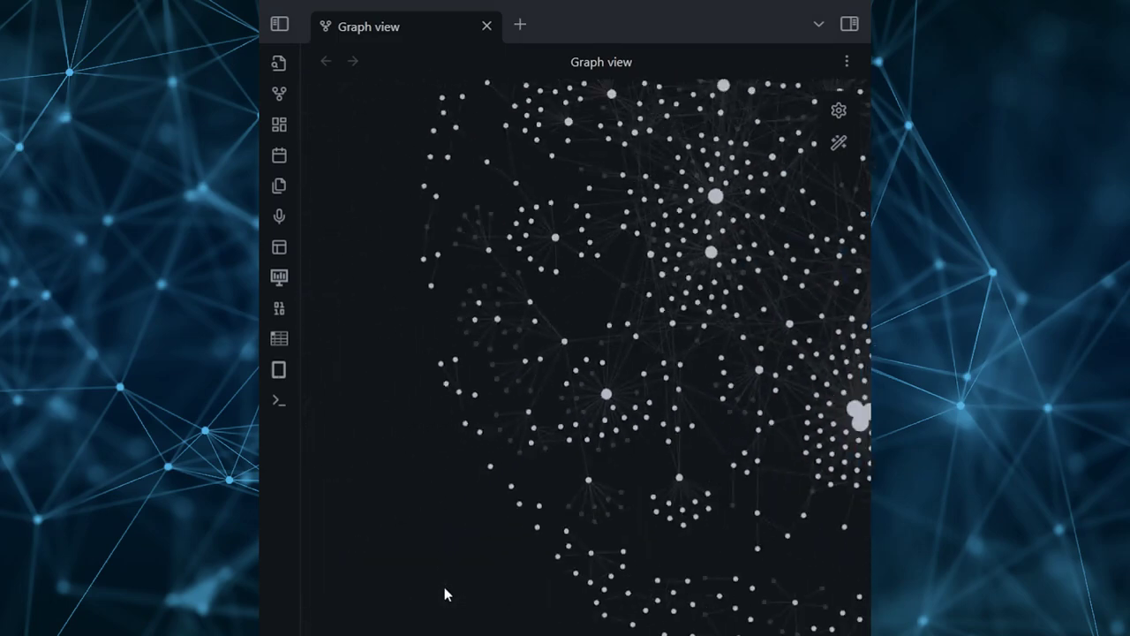
scroll(731, 480, "down", 3)
scroll(789, 411, "up", 8)
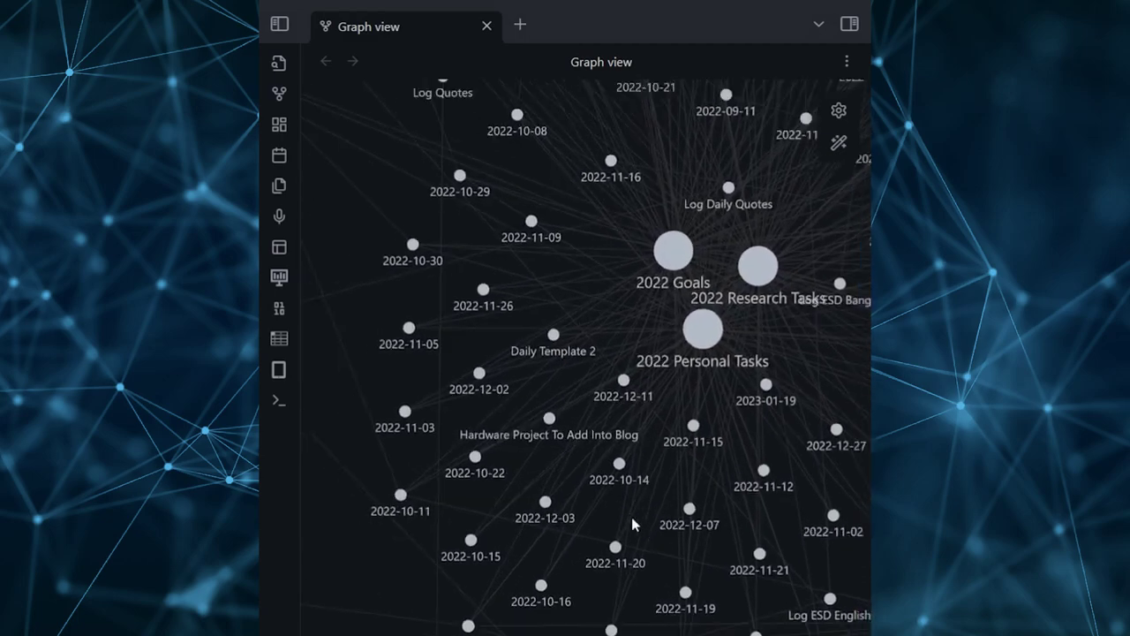
scroll(675, 274, "down", 4)
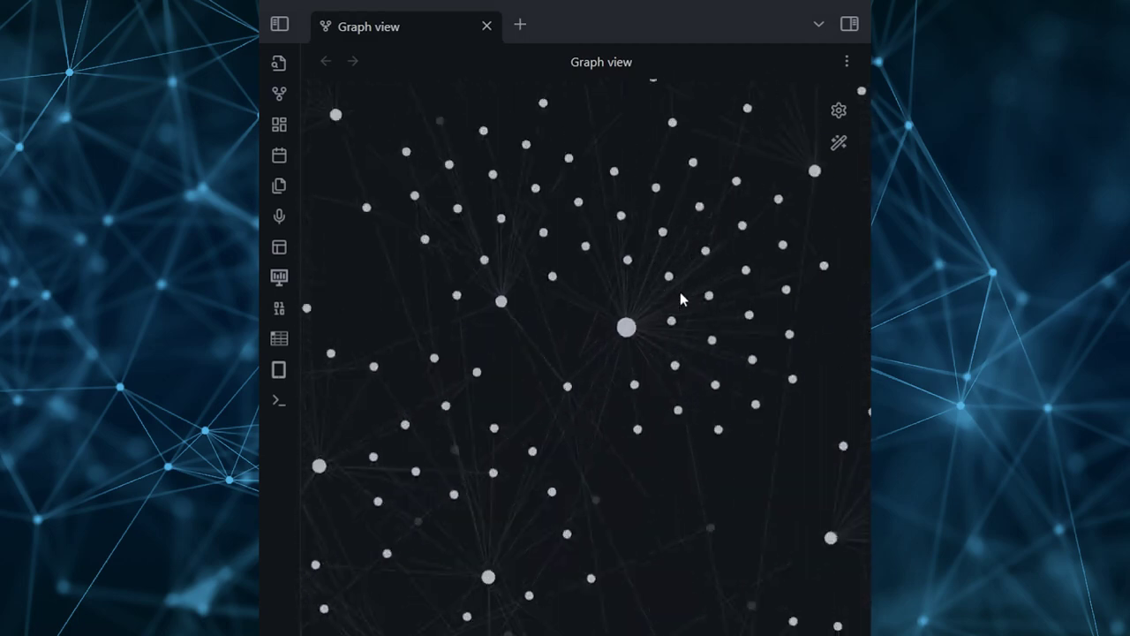
left_click_drag(442, 461, 587, 362)
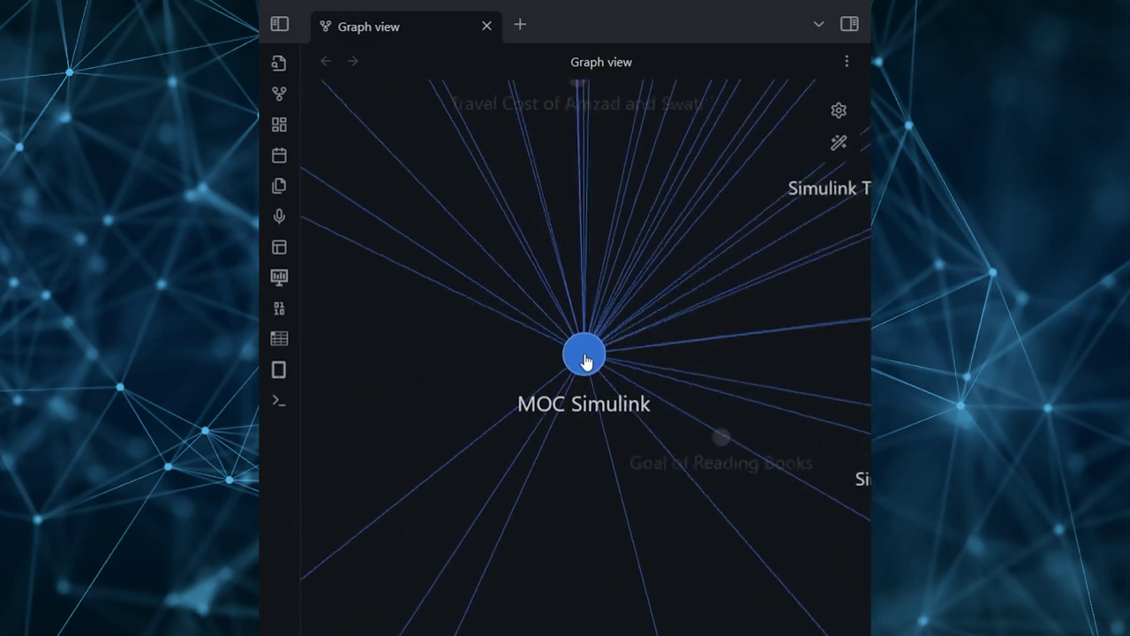
scroll(568, 455, "down", 5)
scroll(477, 371, "up", 3)
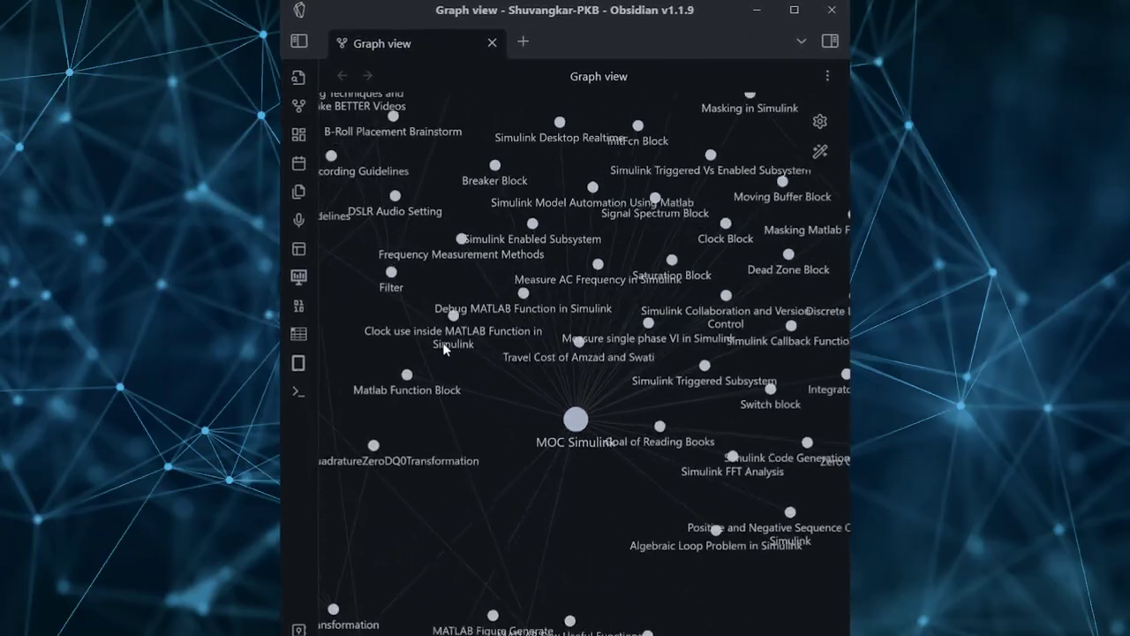
scroll(594, 341, "down", 5)
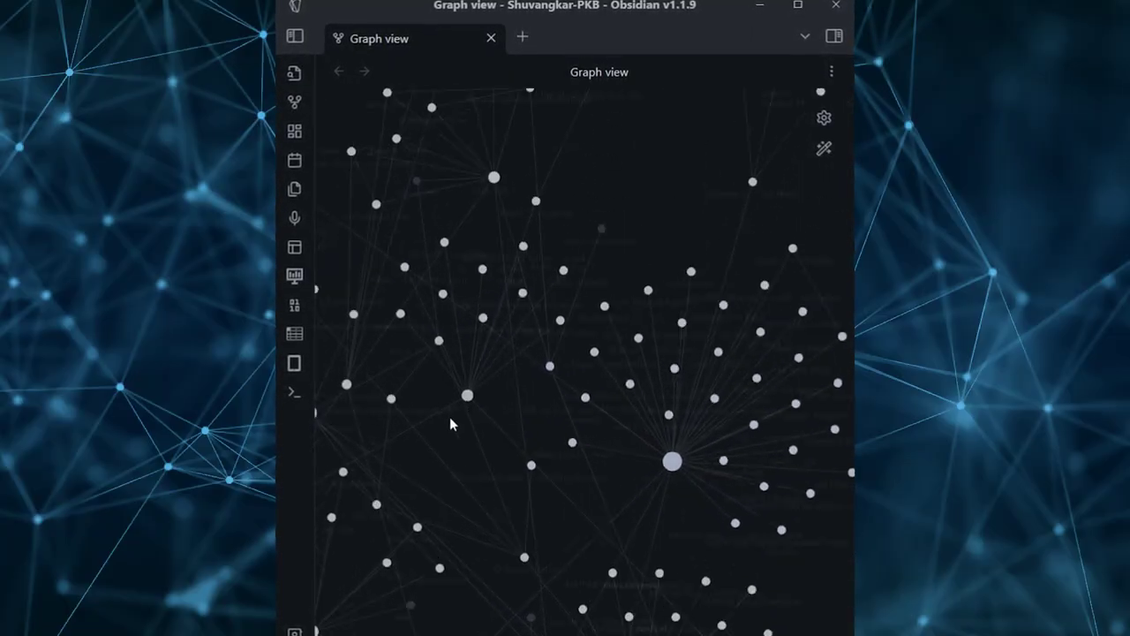
scroll(450, 416, "up", 5)
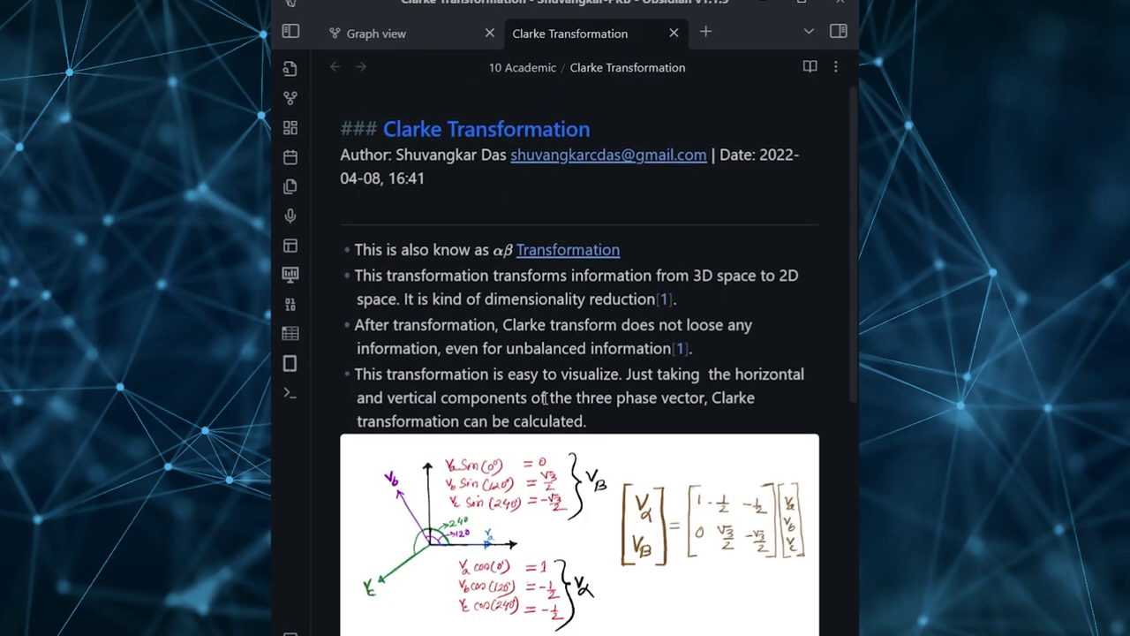
scroll(545, 398, "down", 5)
Close the Clarke Transformation note and open the Frequency Response node's context menu
key("ctrl+w")
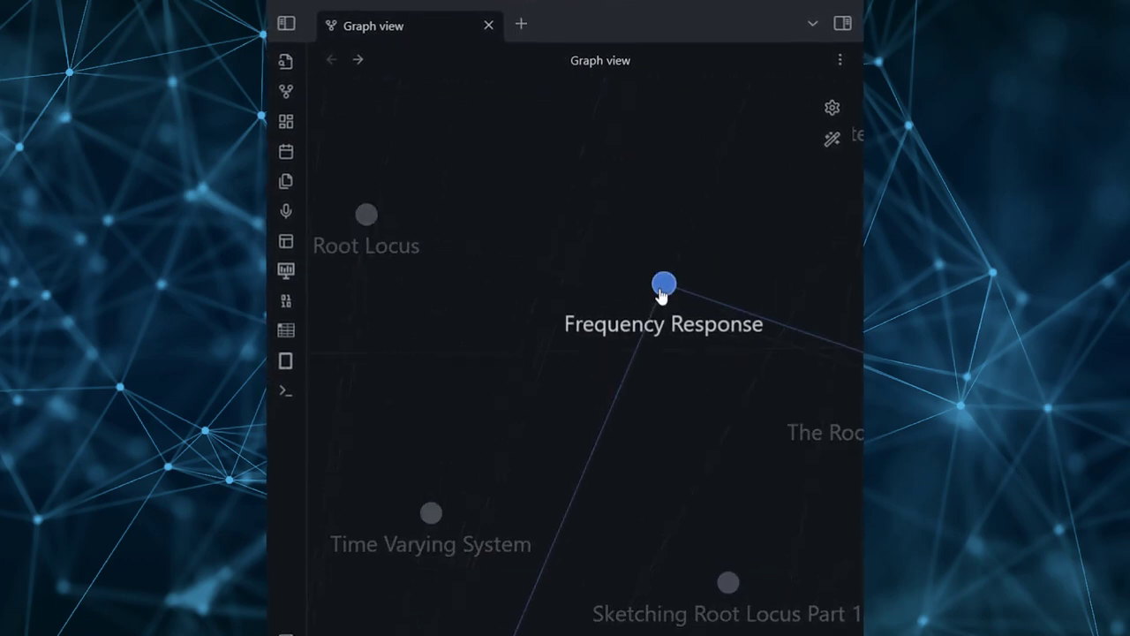
right_click(663, 293)
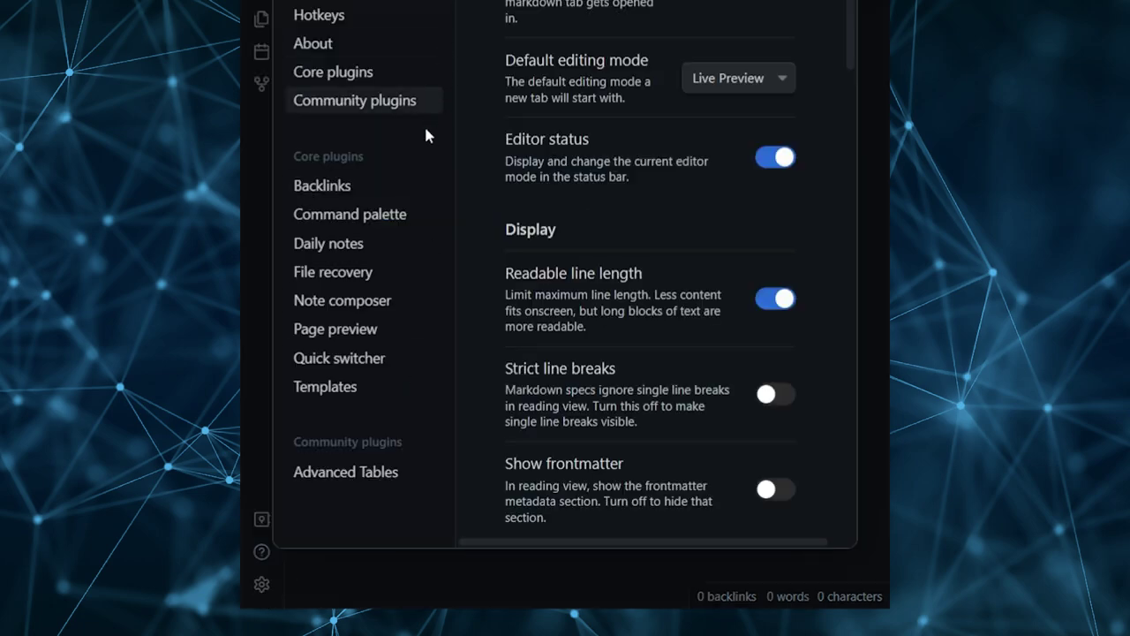
Scroll the core plugins list down to the Slides toggle
scroll(616, 105, "down", 15)
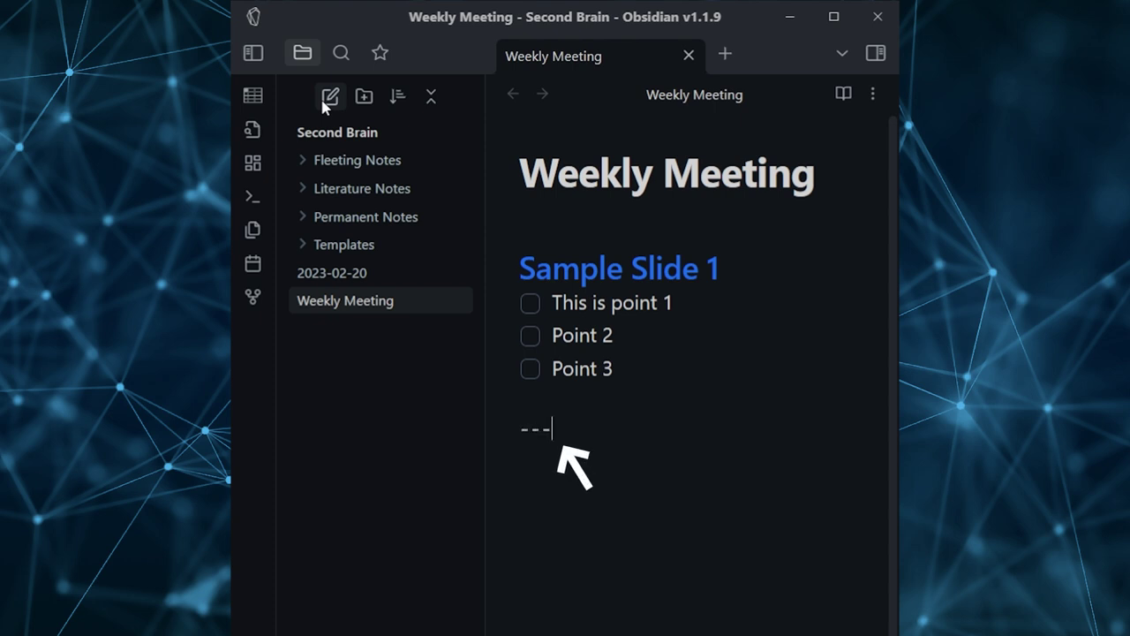
Add 'Test Point 2', a --- separator and a '## This is Slide 2' heading, then show More options
type("oint")
key("Return")
type("Test Point 2")
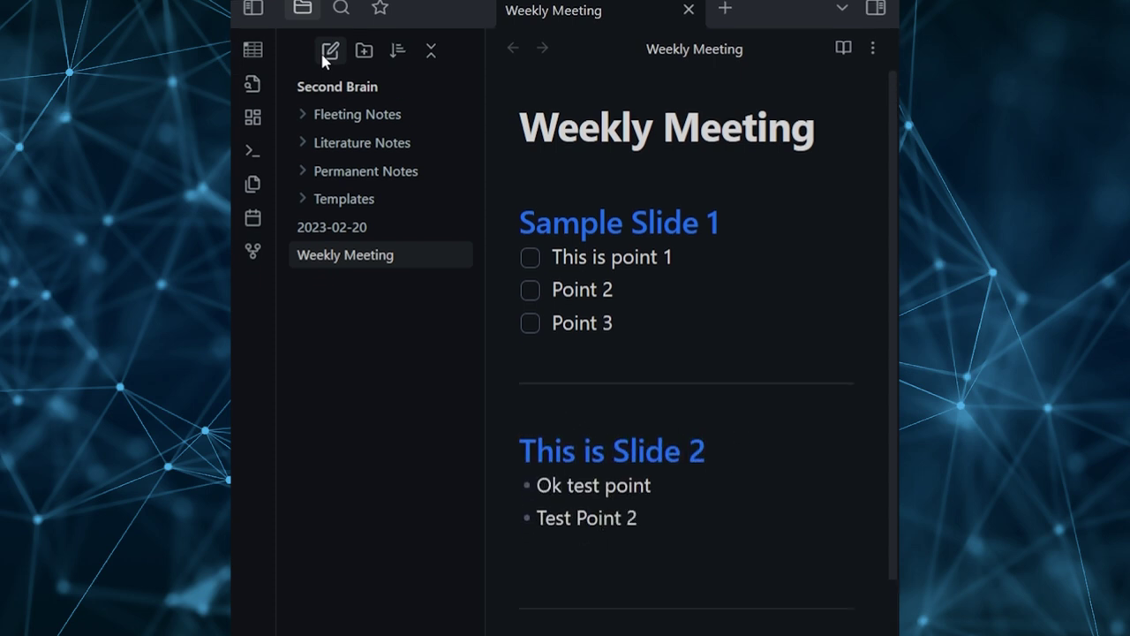
key("Return")
key("Return")
type("---")
key("Return")
key("Return")
type("## This is Slid")
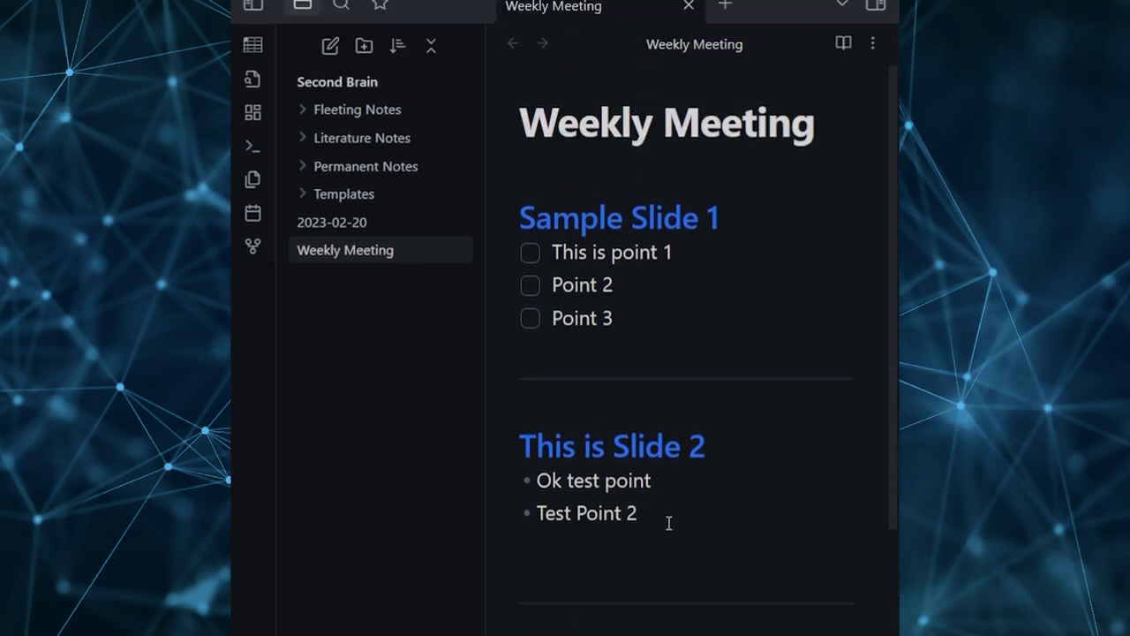
left_click(653, 353)
left_click(882, 97)
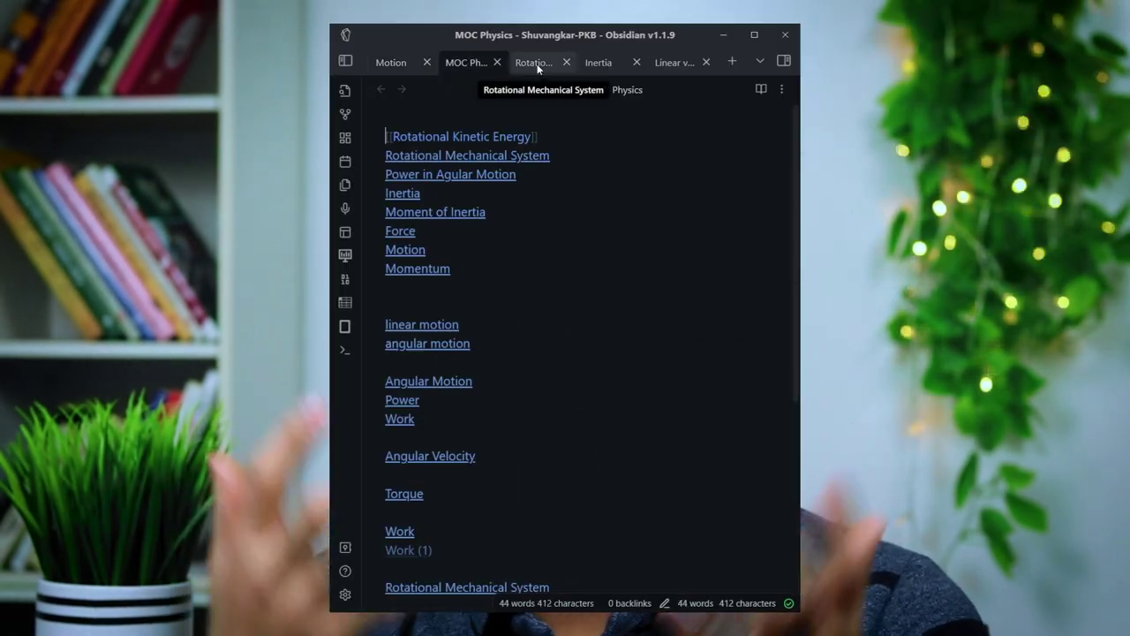
Cycle through the Rotational Mechanical System, Inertia and Linear vs Angular Motion tabs, ending on Motion
left_click(537, 64)
left_click(599, 62)
left_click(661, 63)
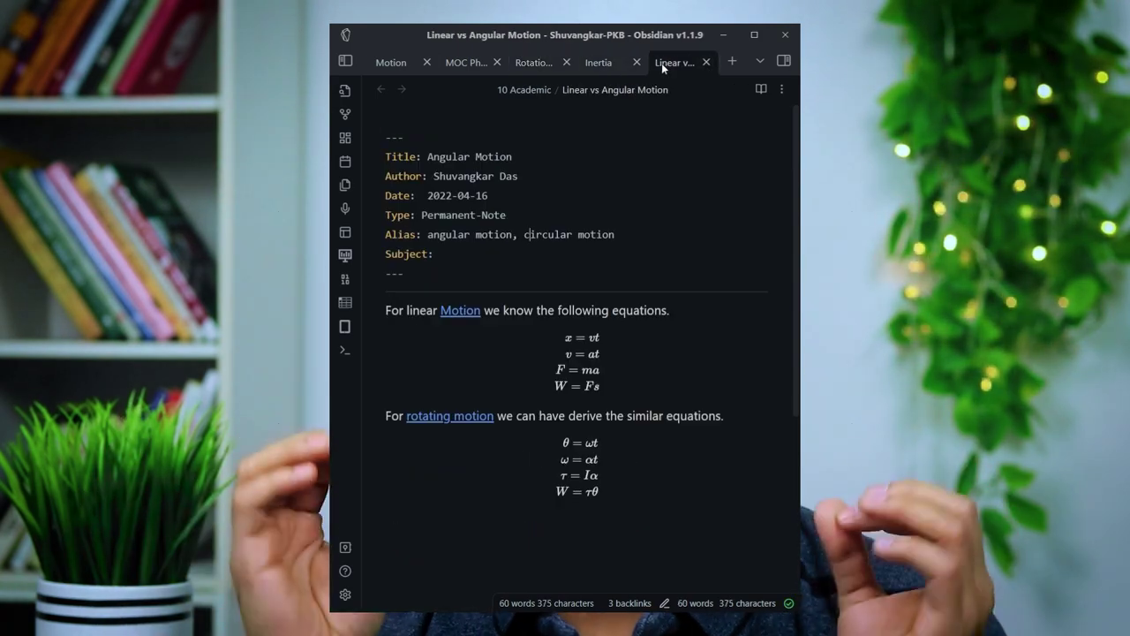
left_click(402, 63)
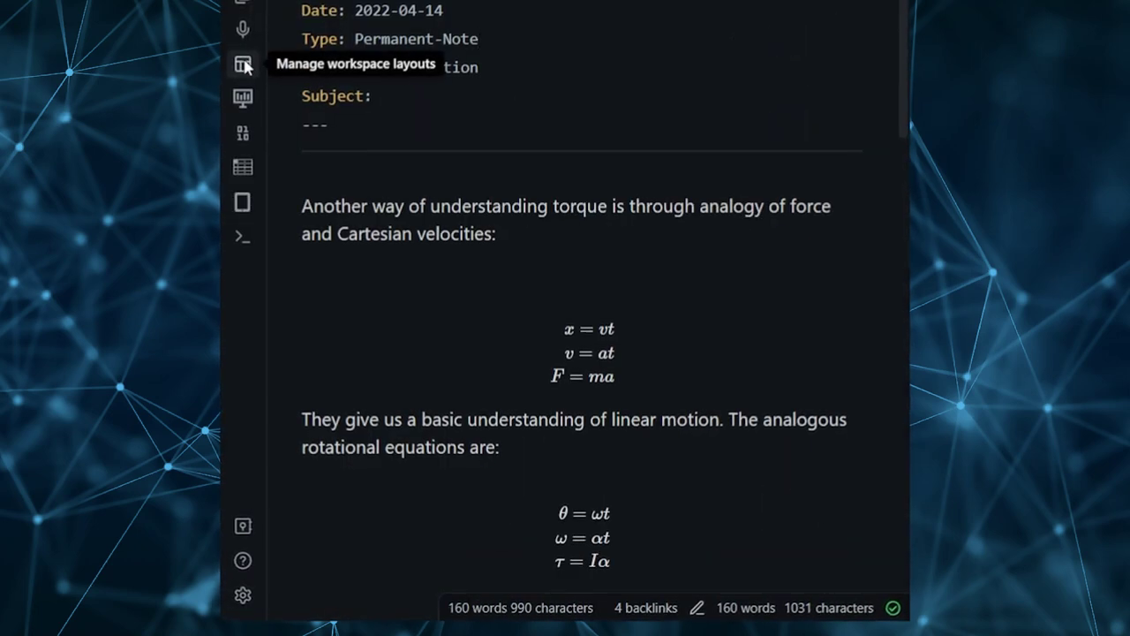
Save the open tabs as the 'Project 1' workspace layout and close them
left_click(244, 65)
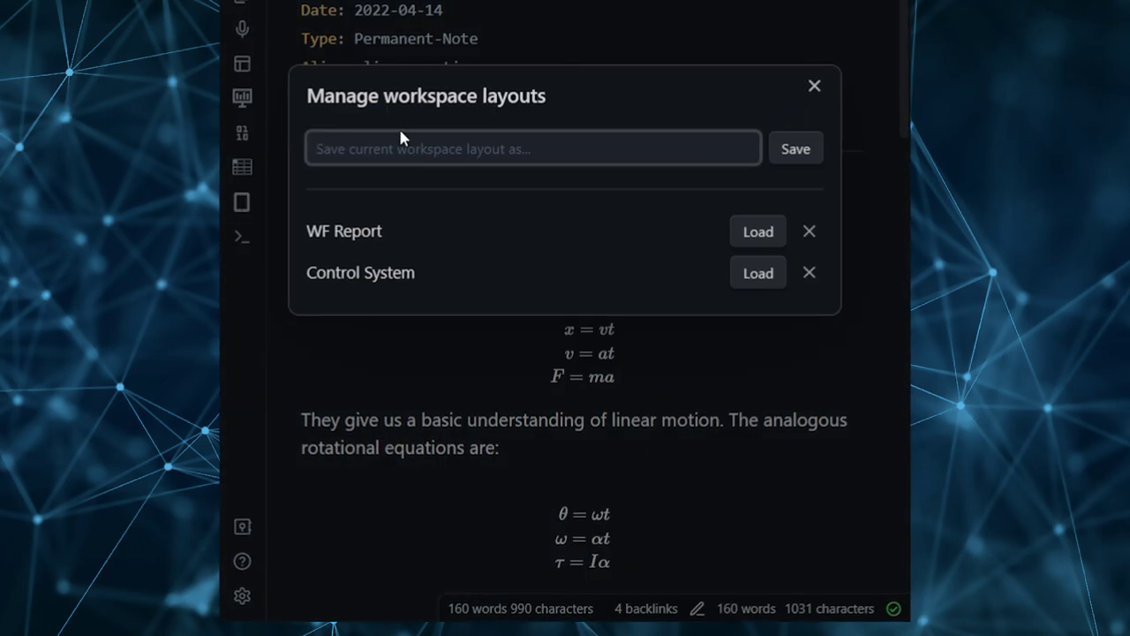
type("Project ")
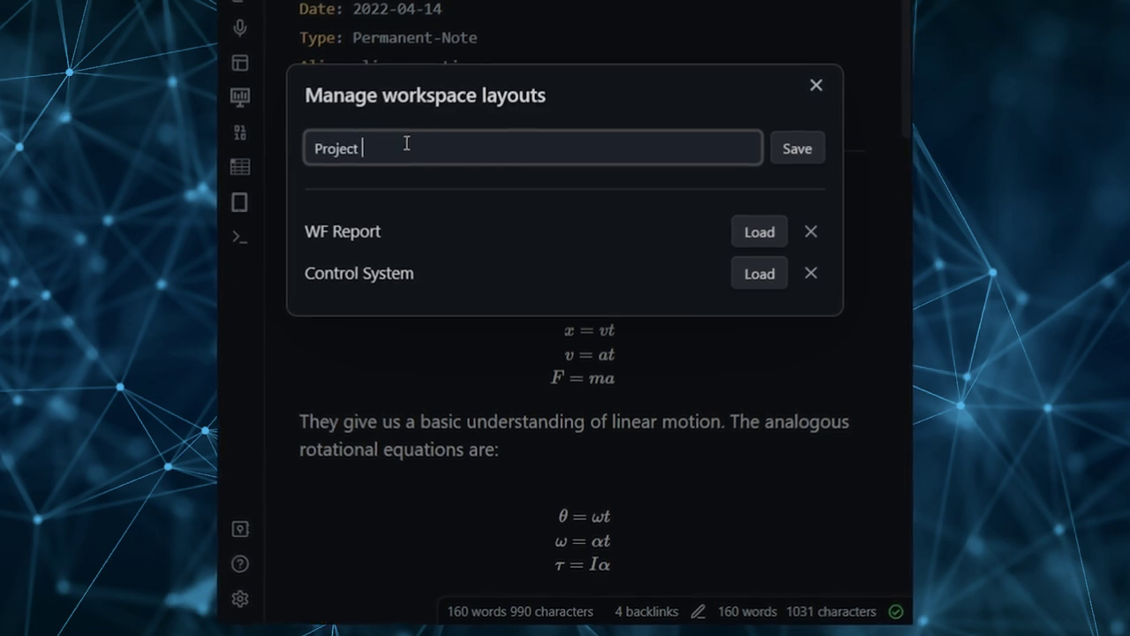
type("t")
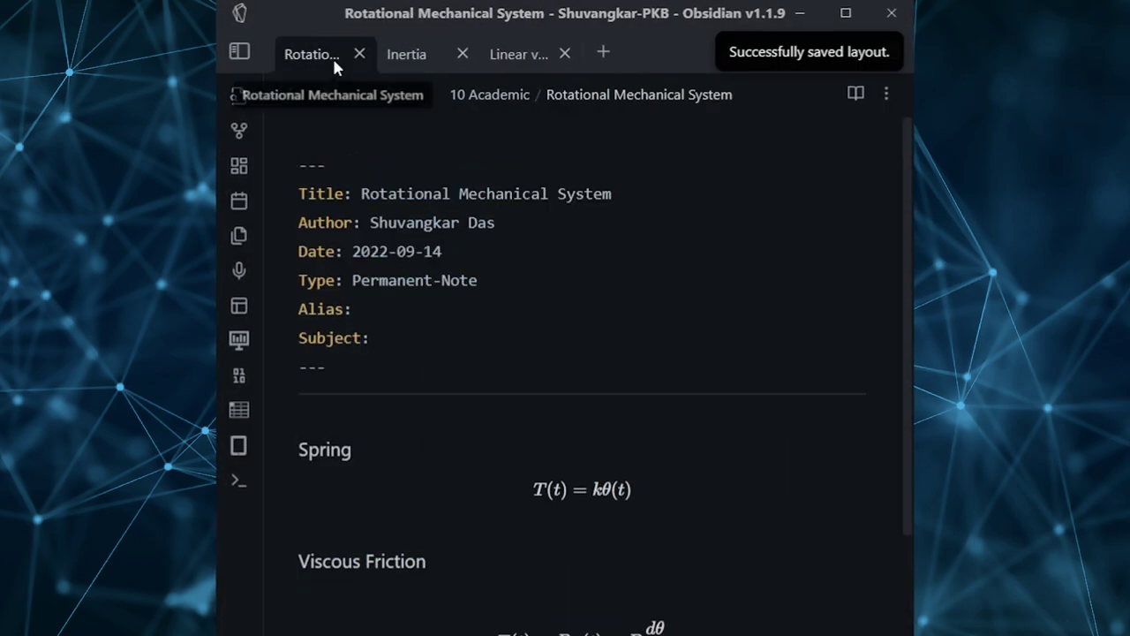
middle_click(332, 55)
middle_click(332, 56)
middle_click(332, 56)
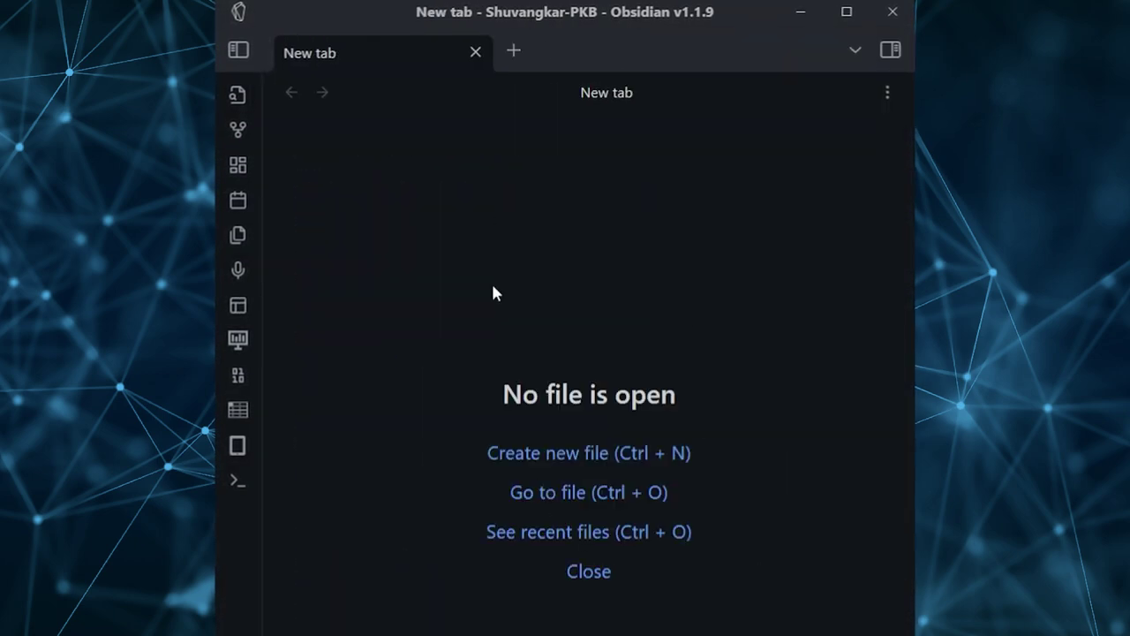
Open Literature Note, then restore the Project 1 workspace layout
key("ctrl+o")
type("literature note")
key("Return")
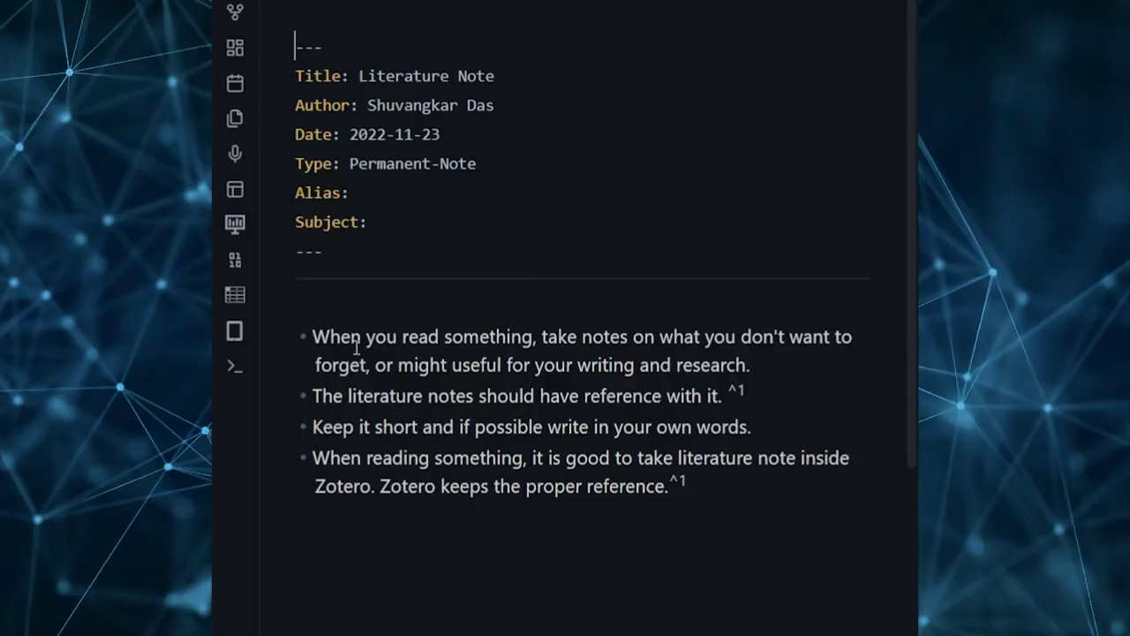
left_click(240, 186)
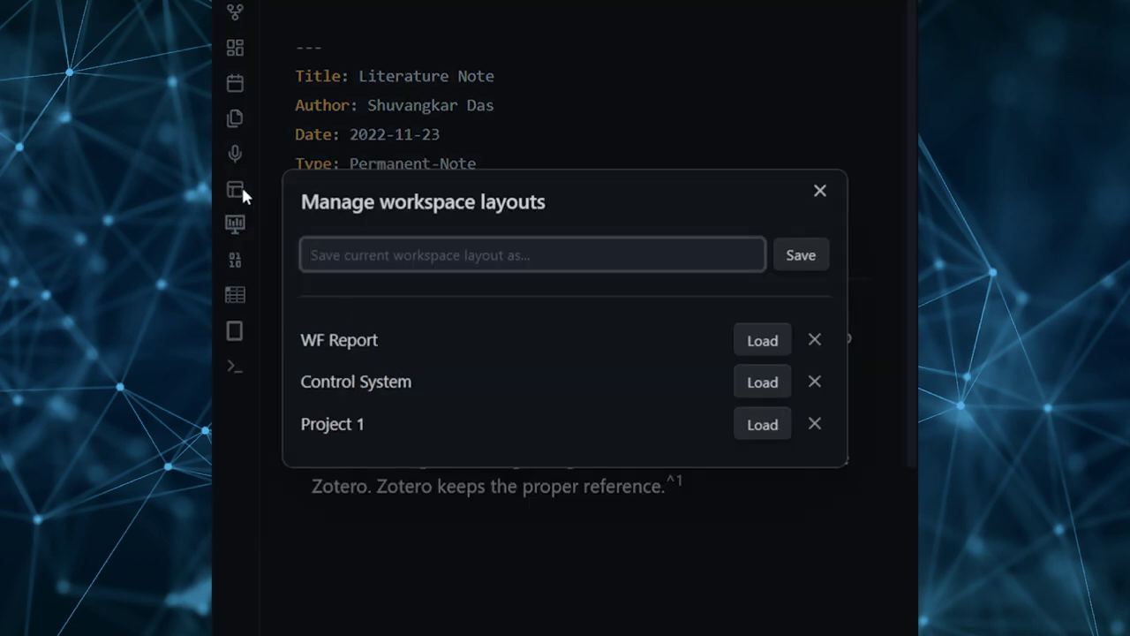
left_click(759, 427)
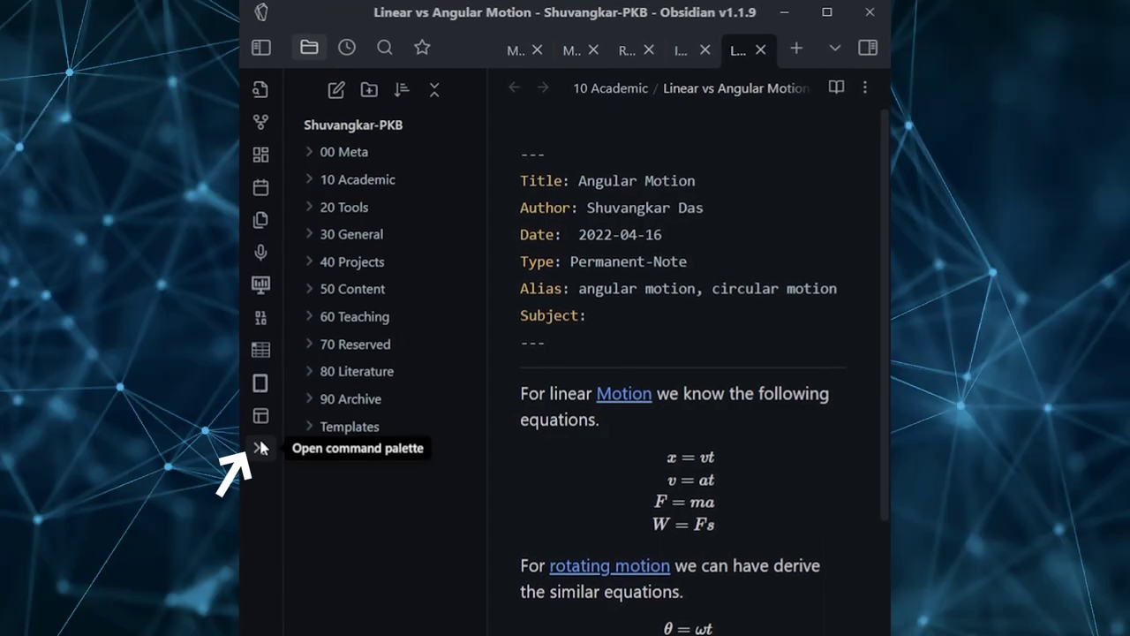
Browse the full command palette list, close it, then check the core plugins settings
left_click(260, 447)
scroll(499, 216, "down", 4)
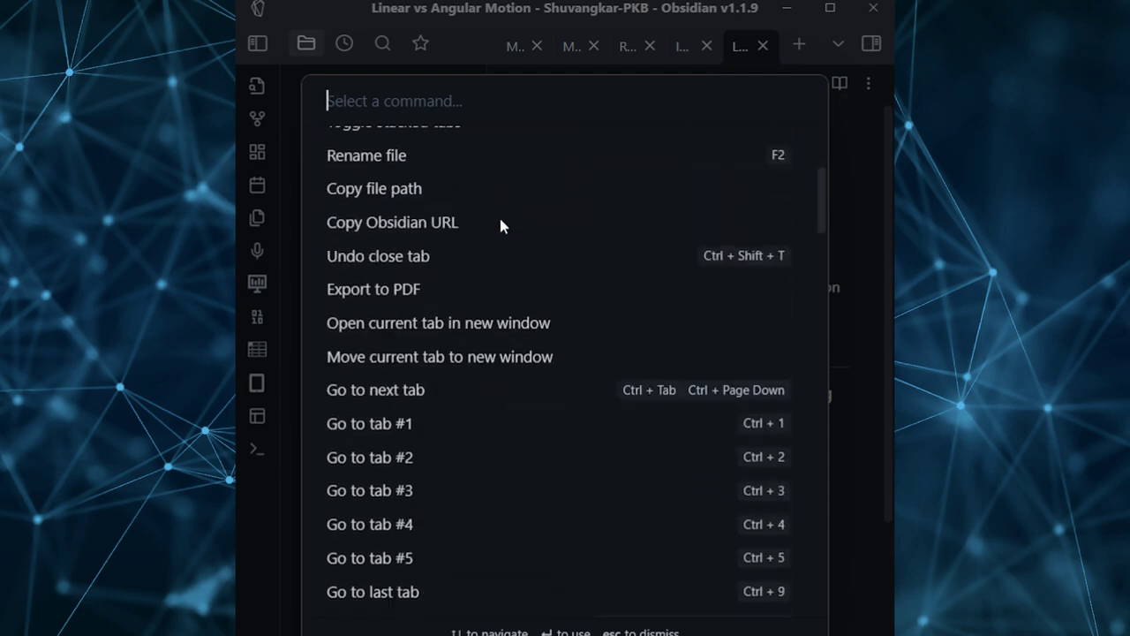
scroll(499, 224, "down", 6)
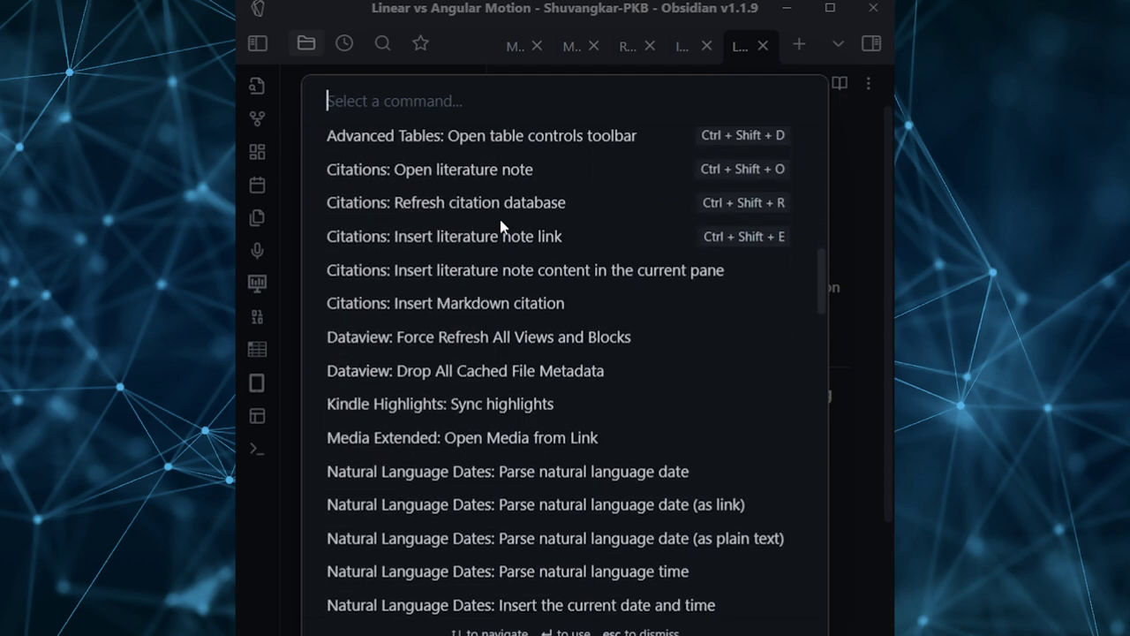
scroll(500, 226, "down", 7)
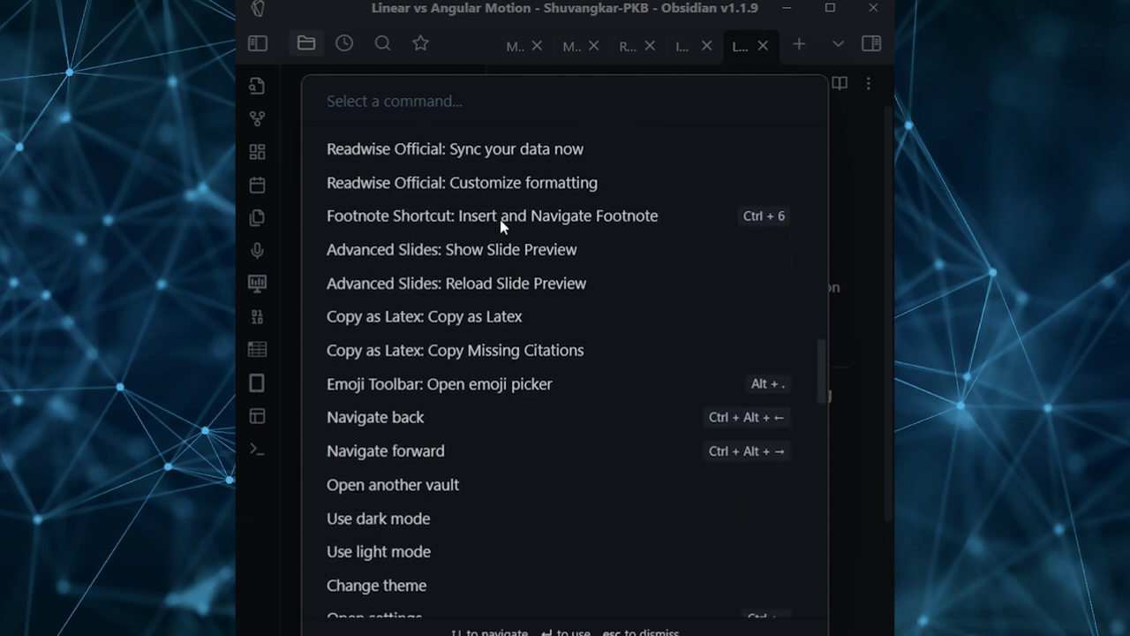
scroll(500, 226, "down", 10)
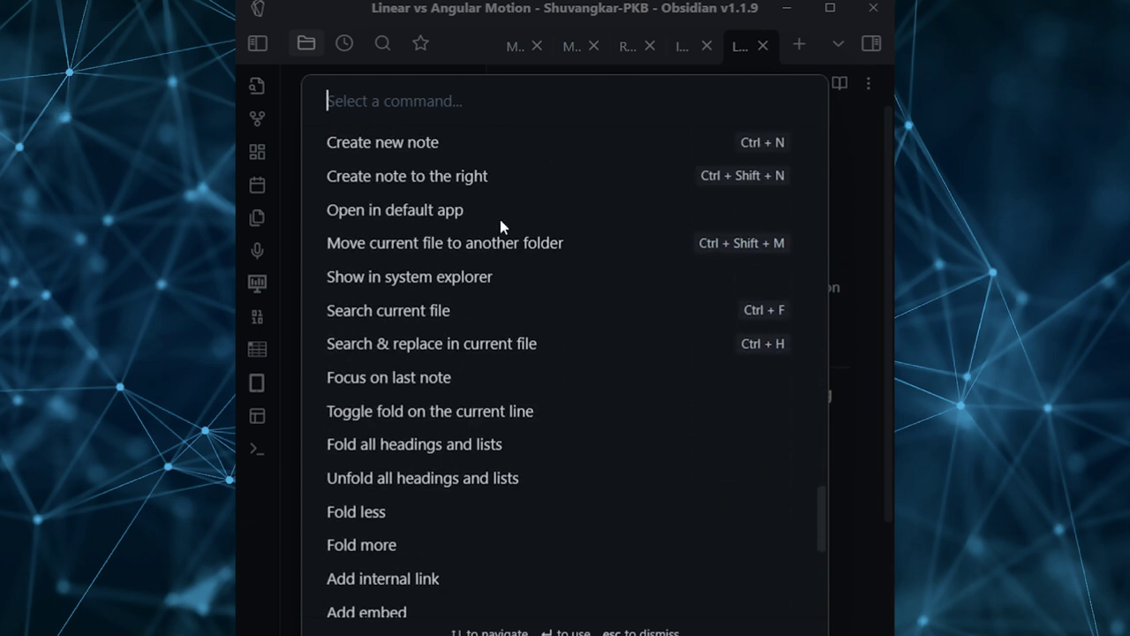
scroll(500, 226, "down", 10)
key("Escape")
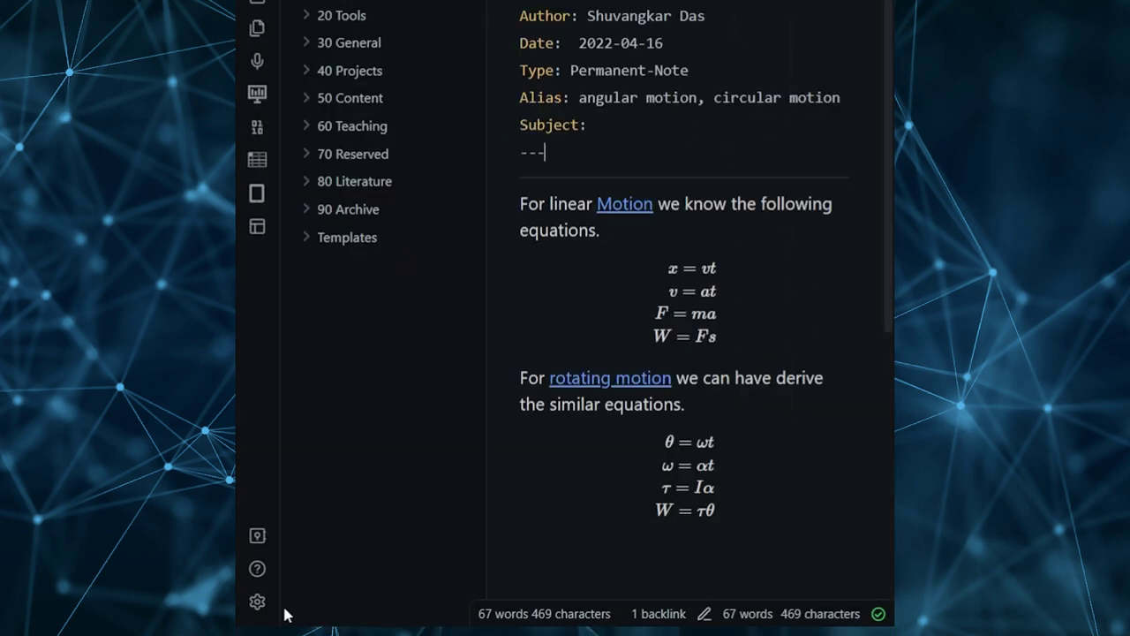
left_click(257, 602)
scroll(662, 256, "down", 1)
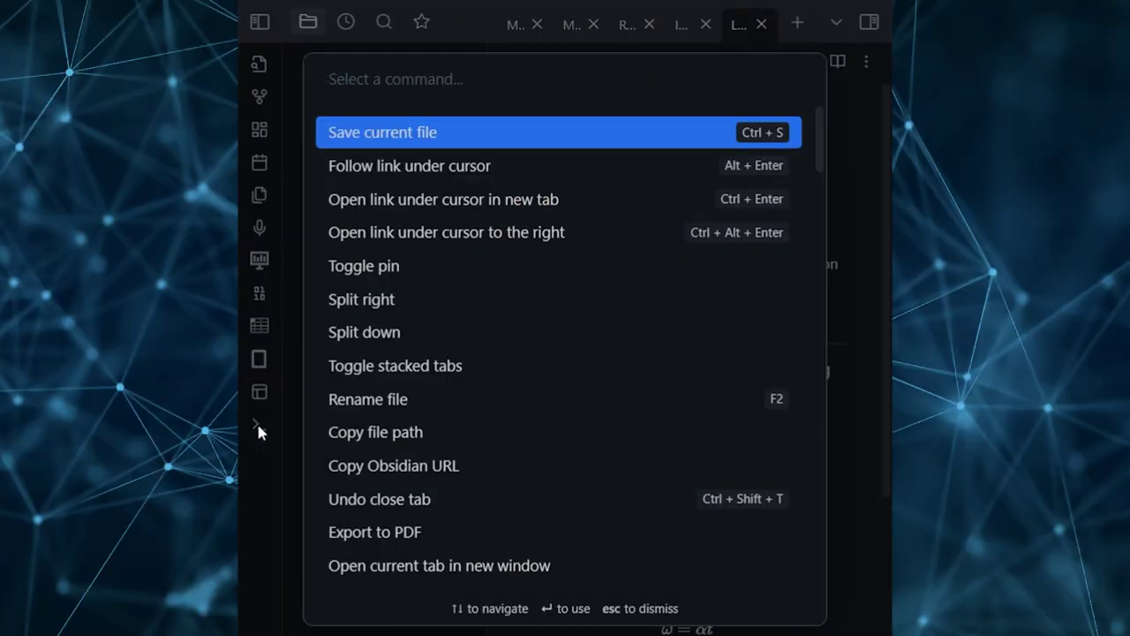
Export the Linear vs Angular Motion note to PDF as Linear vs Angular Motion.pdf
type("pdf")
left_click(501, 132)
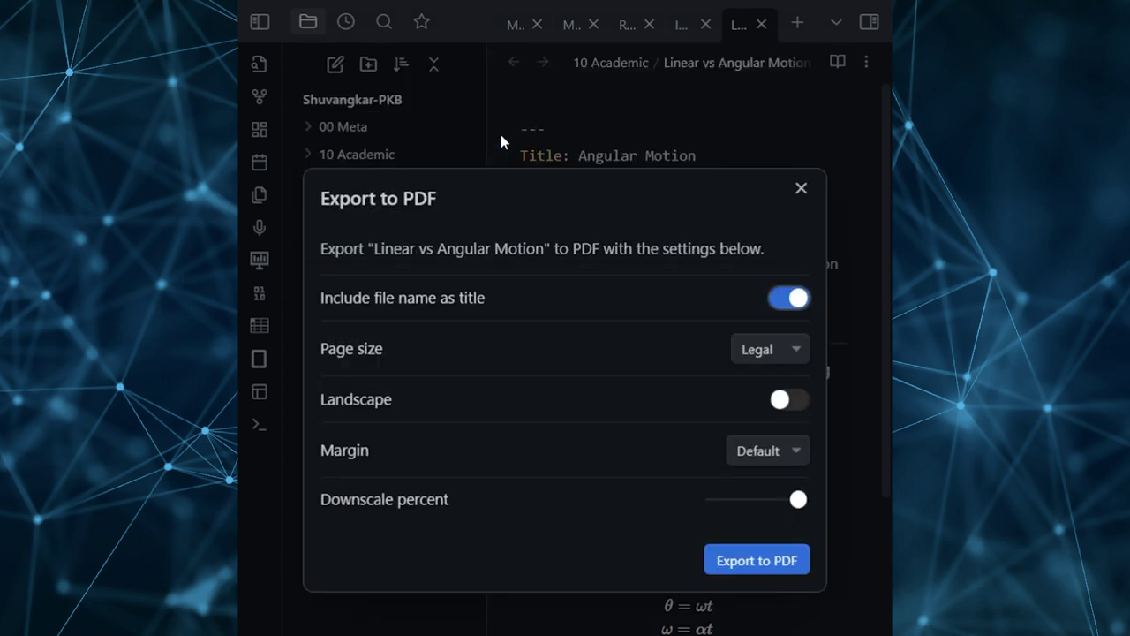
left_click(768, 469)
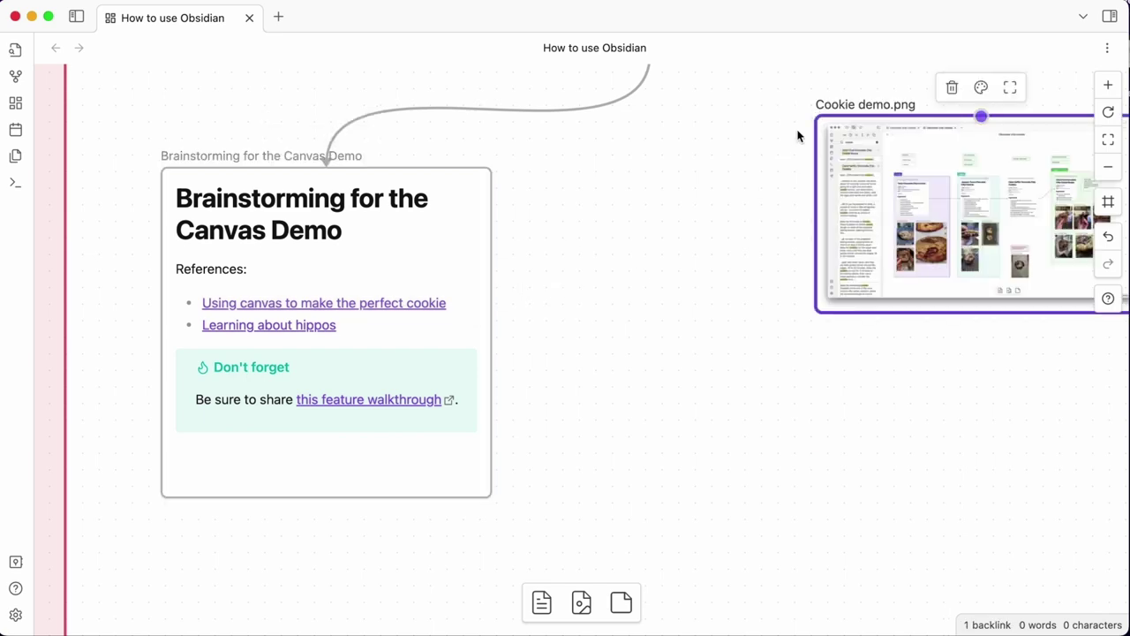
Insert Visual Exploration of the Infinite Canvas.pdf from the vault onto the canvas
scroll(823, 405, "down", 3)
left_click(581, 603)
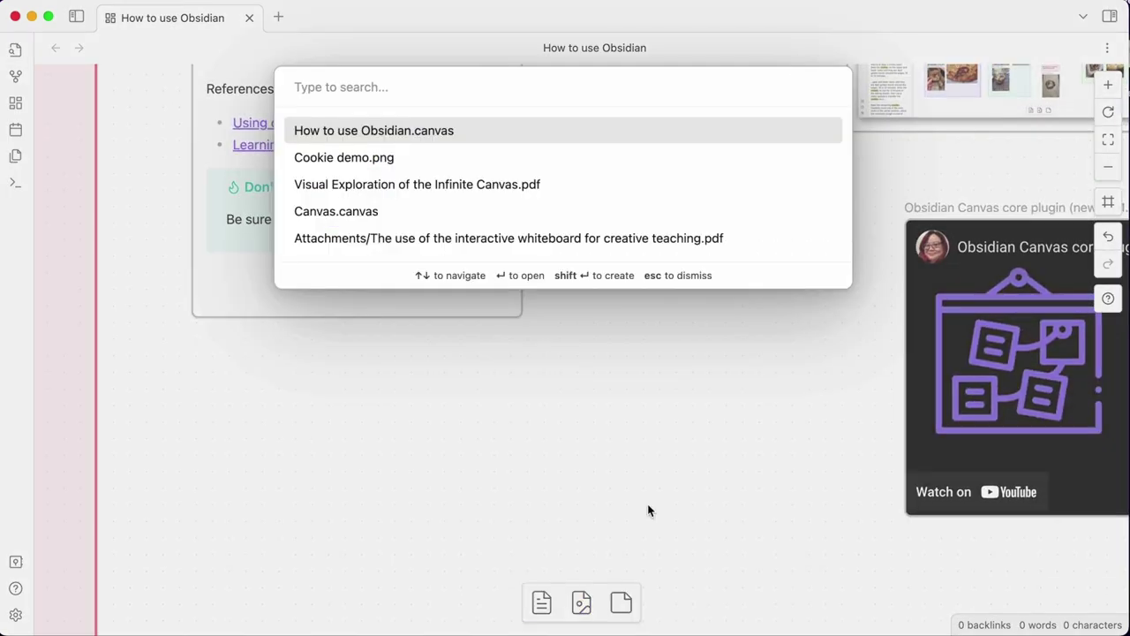
left_click(416, 182)
Group all canvas cards into a Canvas group and colour it purple
scroll(271, 83, "down", 3)
key("super+a")
key("super+g")
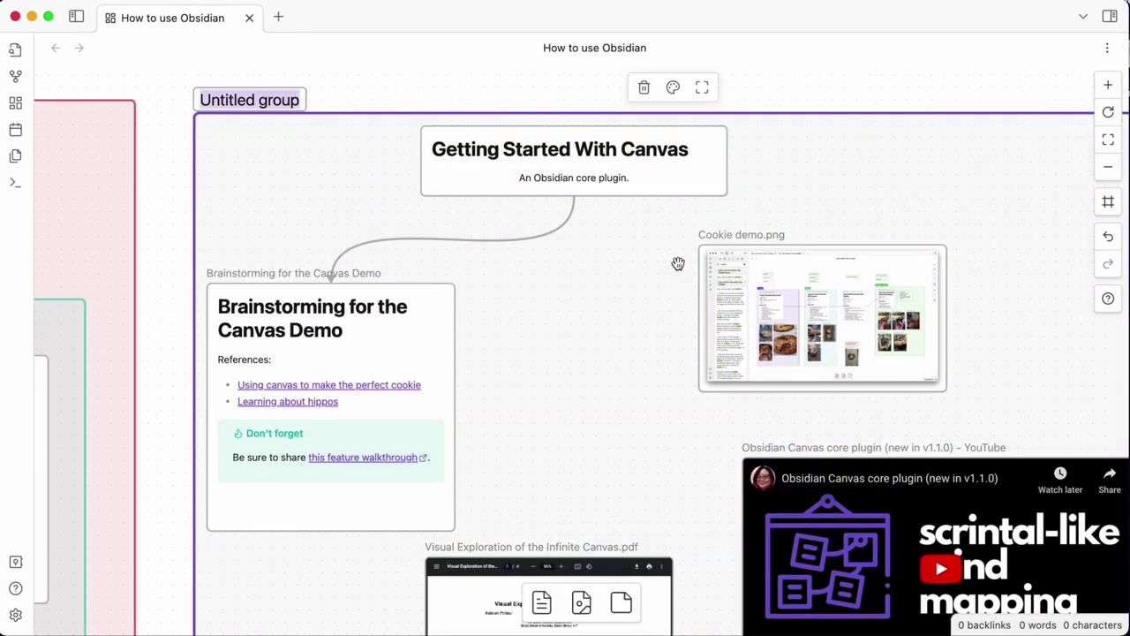
left_click(734, 121)
scroll(455, 185, "down", 6)
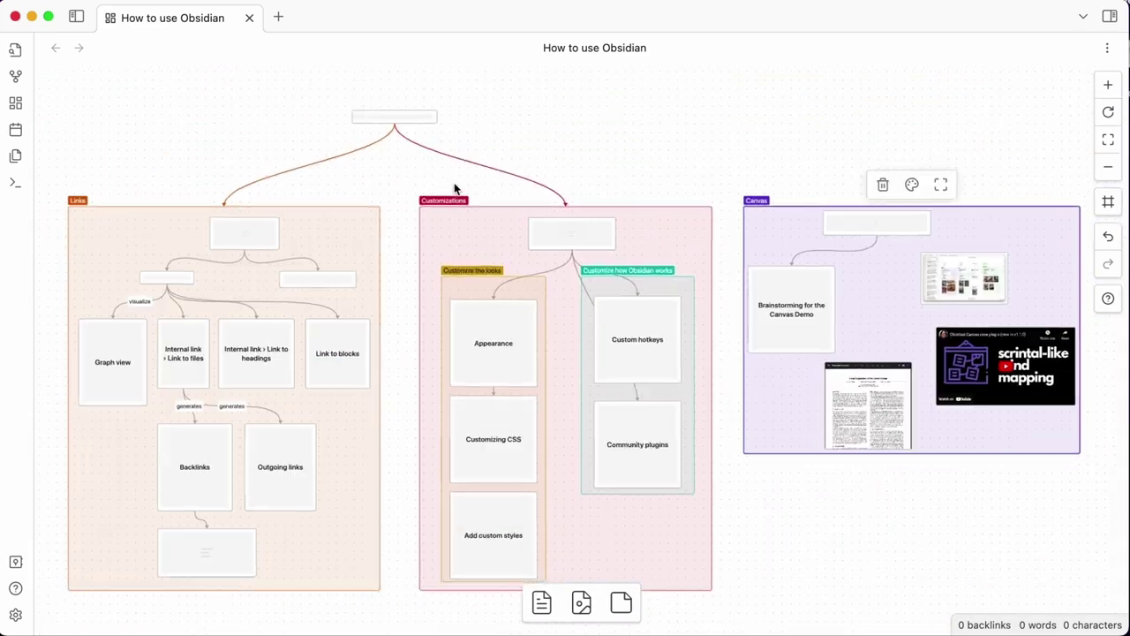